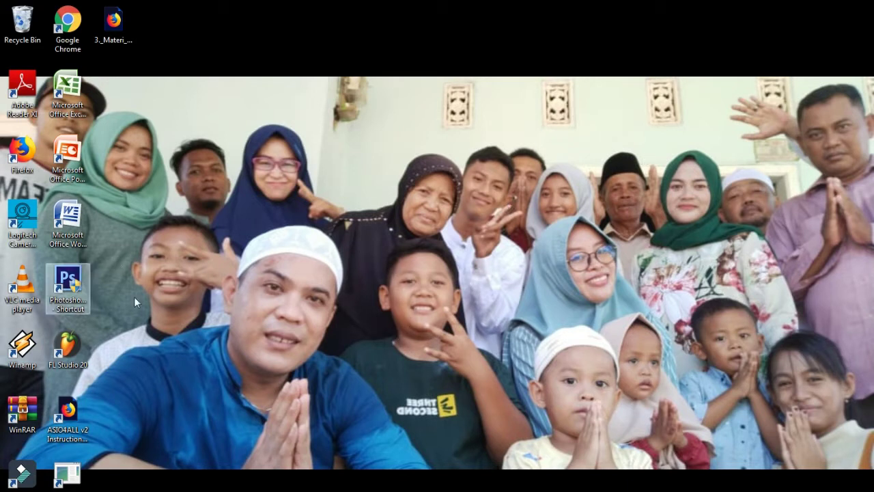
- Launch Photoshop CS6 from its desktop shortcut to begin a new blank white document
double_click(77, 285)
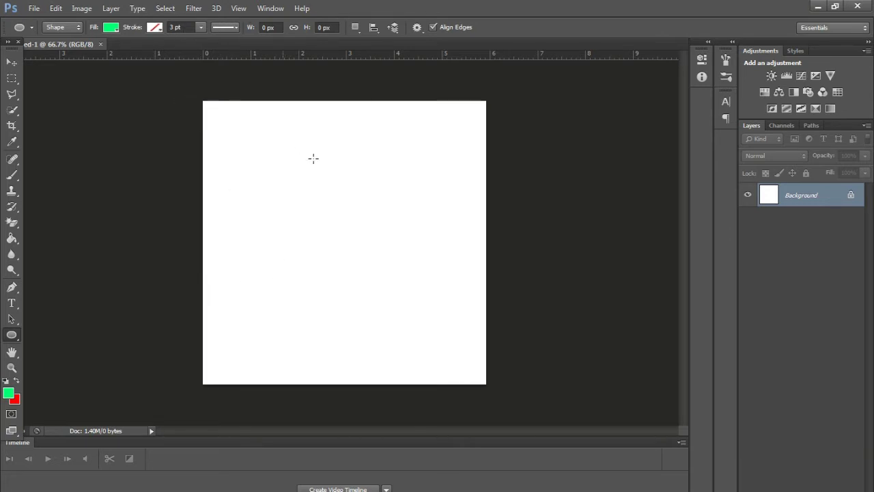
- Draw a green square near the top-left of the canvas with the Rectangle Tool
right_click(11, 334)
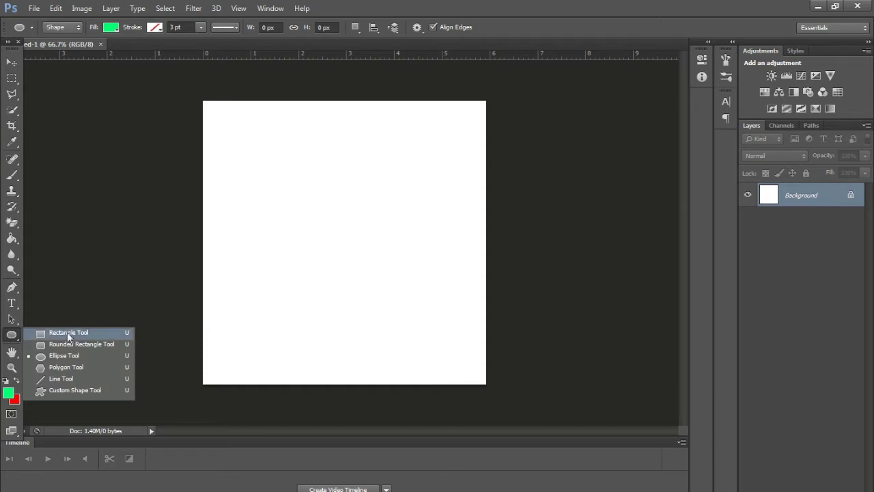
click(68, 333)
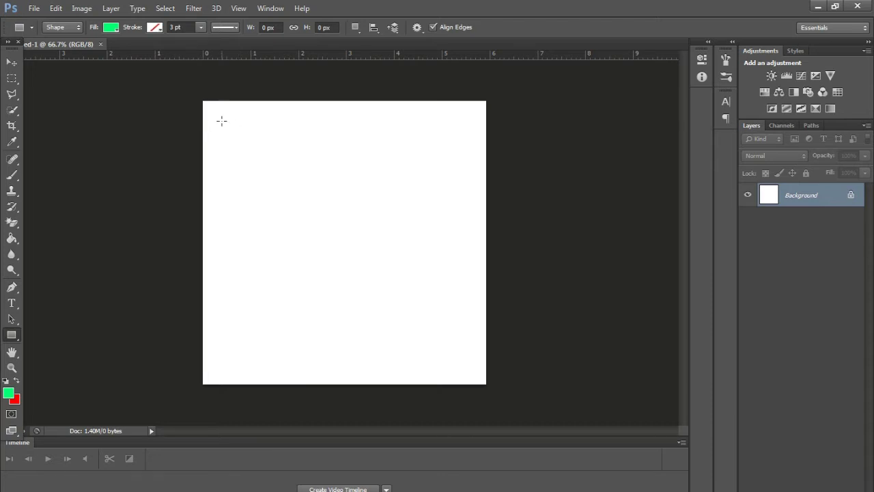
drag(221, 123, 280, 177)
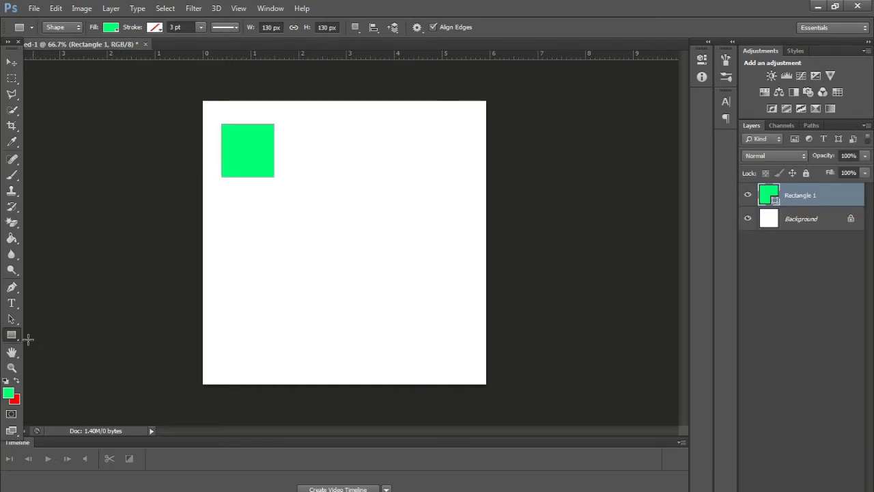
- Draw a large green rounded square (70 px radius) to the right of the square
right_click(11, 338)
click(68, 353)
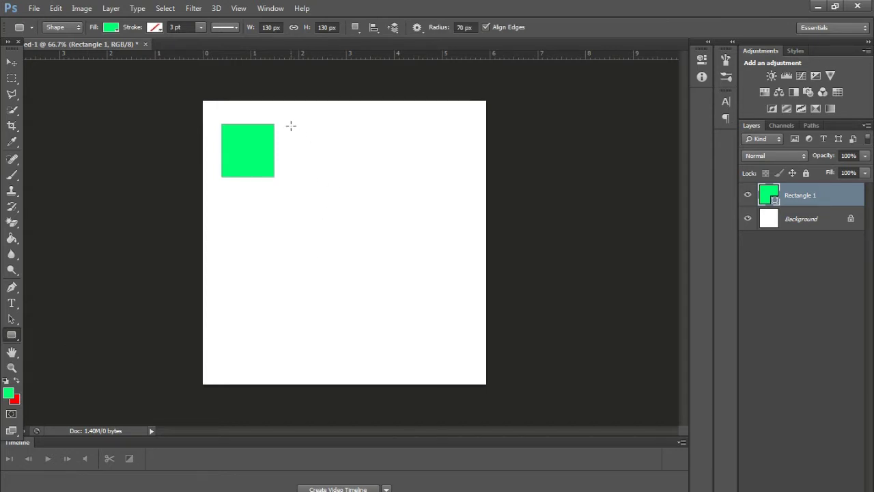
drag(302, 134, 383, 201)
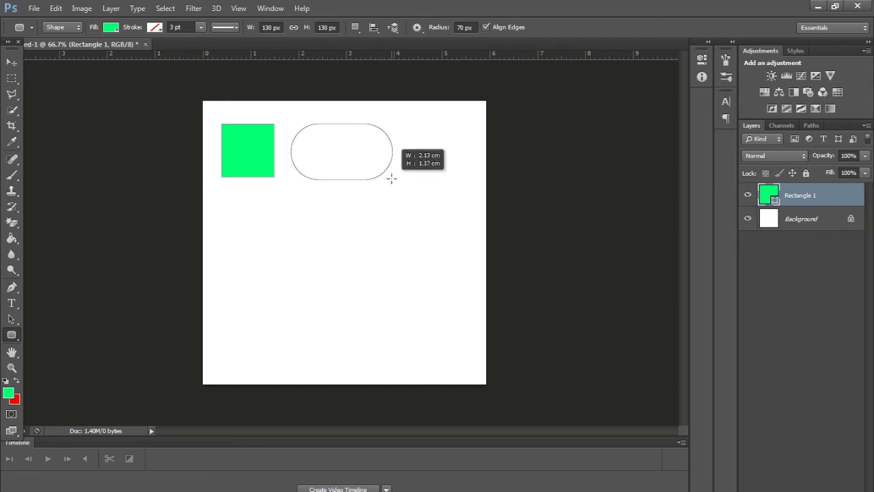
mouse_move(382, 200)
mouse_down()
mouse_move(365, 132)
mouse_move(422, 197)
mouse_move(308, 159)
mouse_move(362, 185)
mouse_move(369, 160)
mouse_move(357, 182)
mouse_move(392, 189)
mouse_move(429, 226)
mouse_up()
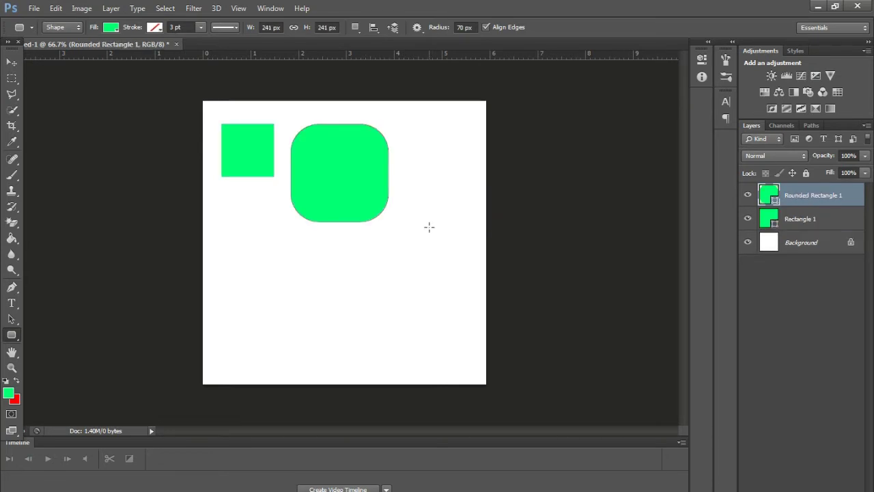
- Draw a green circle below the square with the Ellipse Tool
right_click(18, 337)
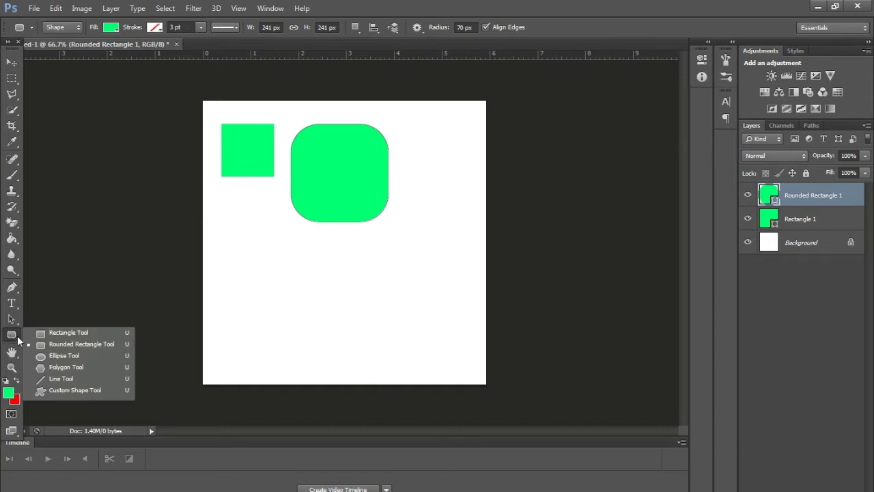
click(71, 356)
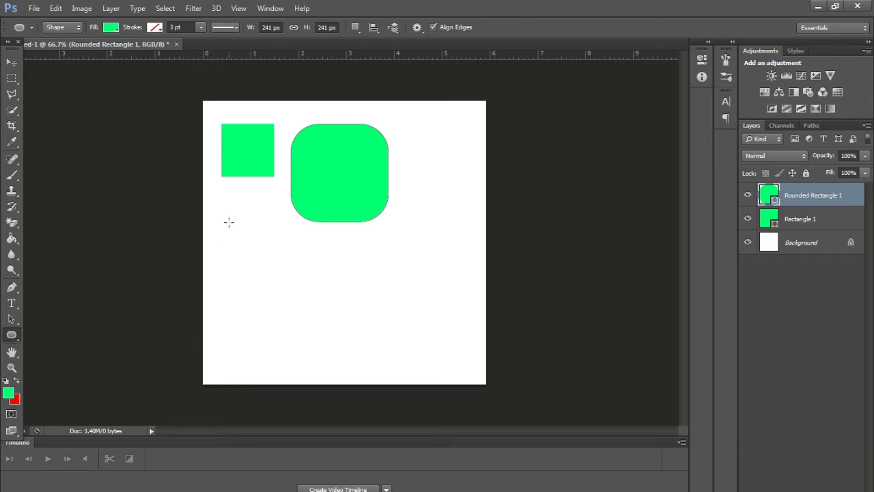
drag(229, 221, 333, 296)
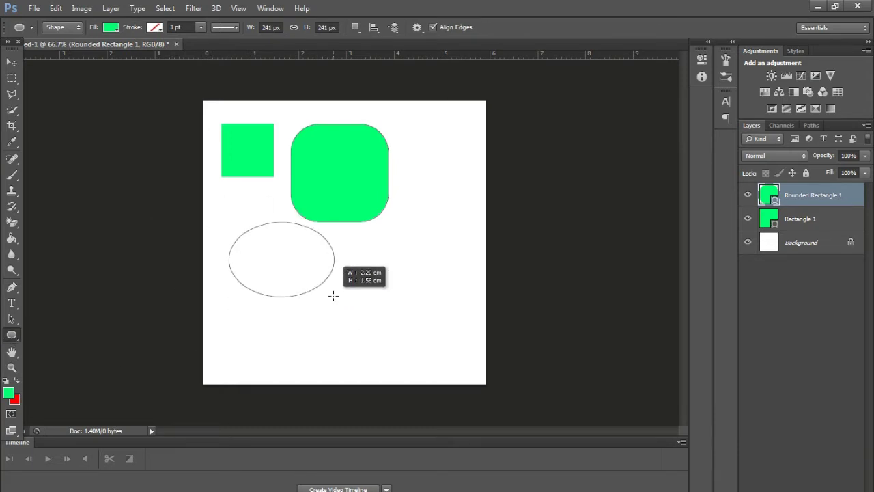
drag(334, 295, 312, 314)
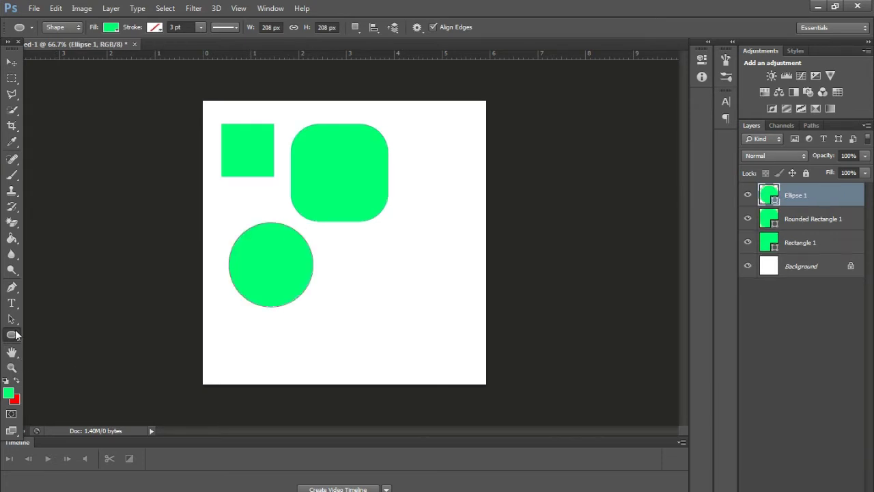
- Draw a five-sided green pentagon right of the circle and move it further right and down
right_click(16, 335)
click(102, 367)
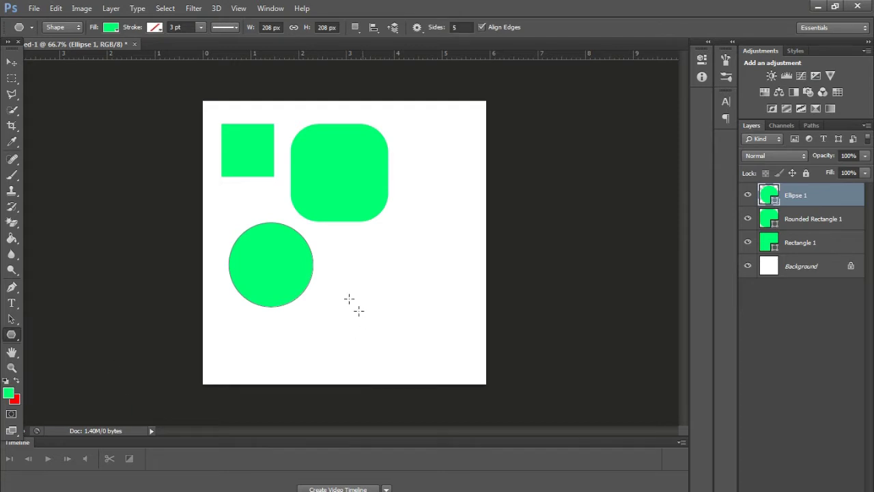
mouse_move(357, 256)
mouse_down()
mouse_move(370, 294)
mouse_move(390, 298)
mouse_up()
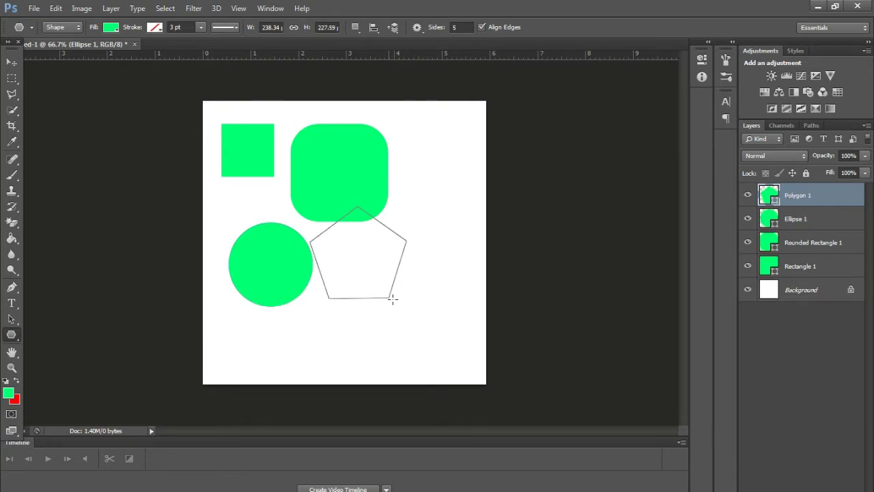
click(11, 63)
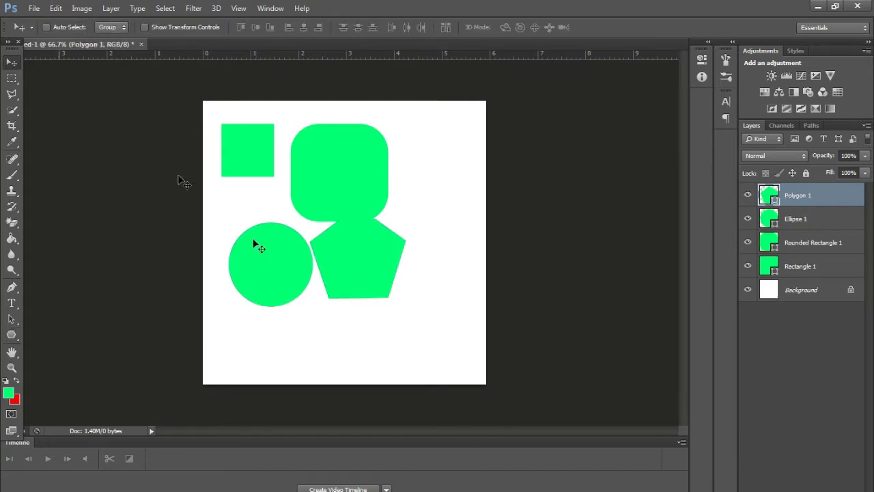
drag(354, 274, 412, 295)
drag(11, 333, 65, 389)
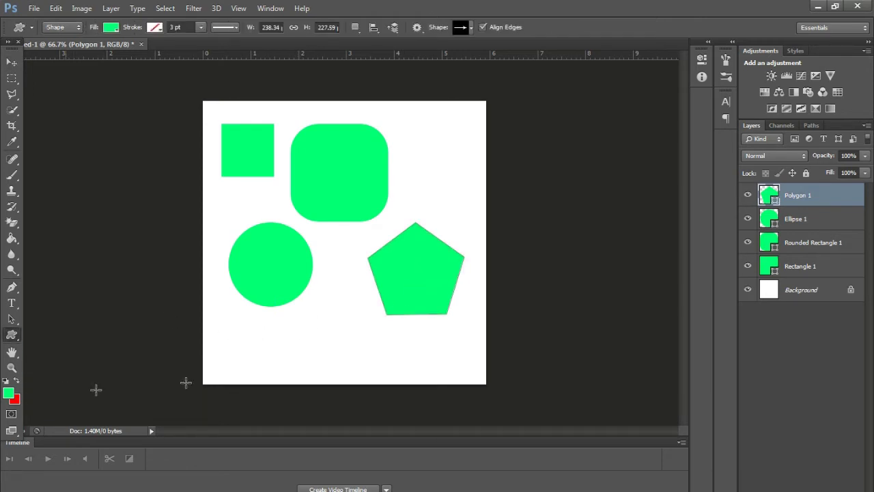
- Draw a green rabbit custom shape and place it between the circle and the pentagon
right_click(326, 327)
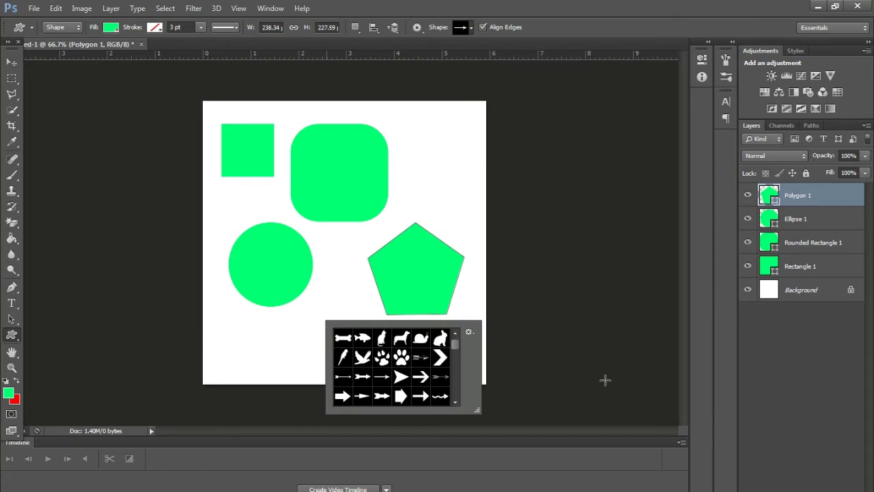
scroll(455, 343, down, 10)
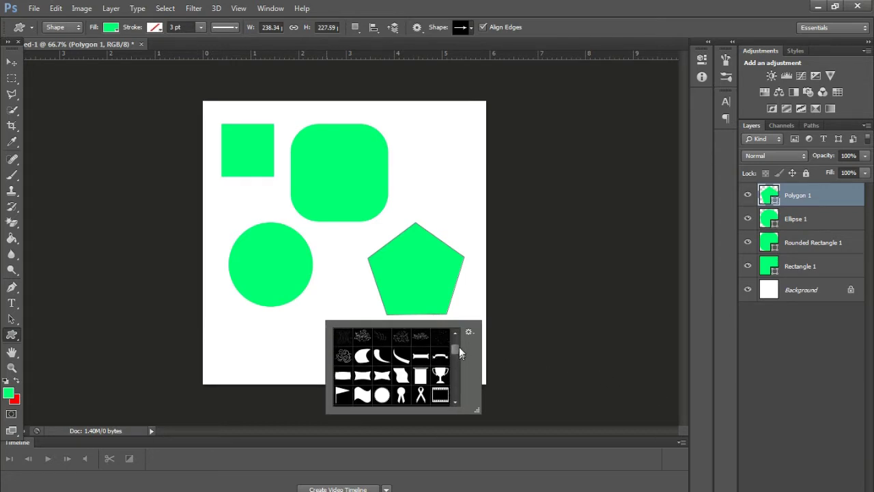
scroll(458, 346, up, 5)
click(439, 337)
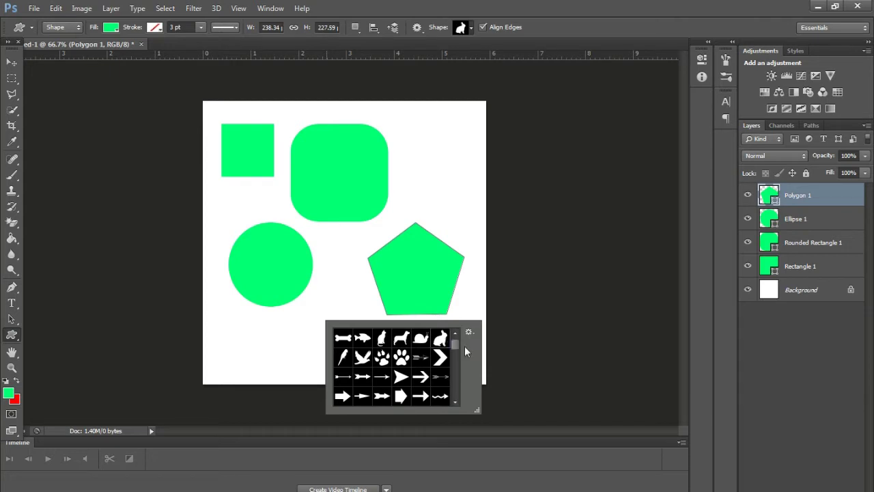
click(325, 286)
drag(325, 285, 388, 366)
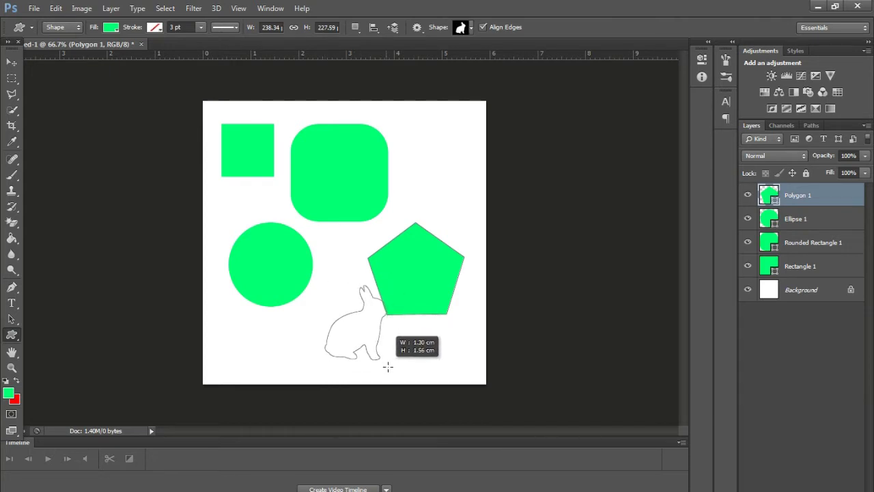
drag(388, 366, 413, 375)
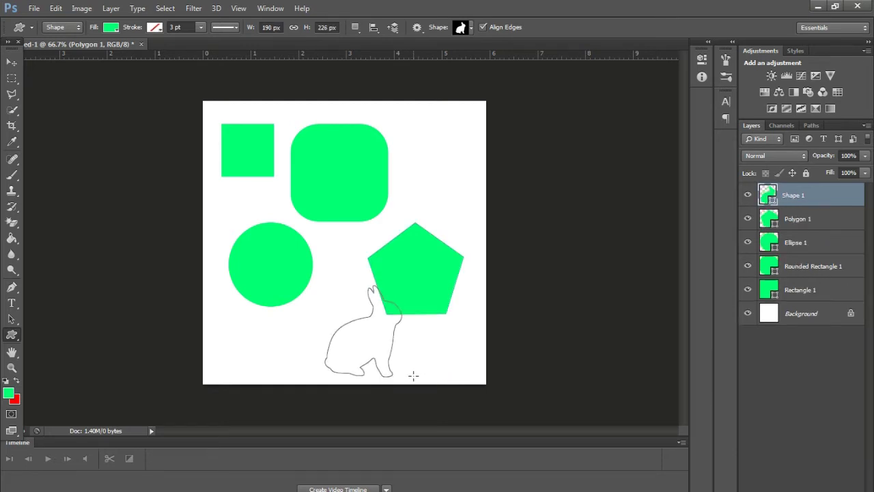
click(11, 61)
drag(359, 342, 321, 333)
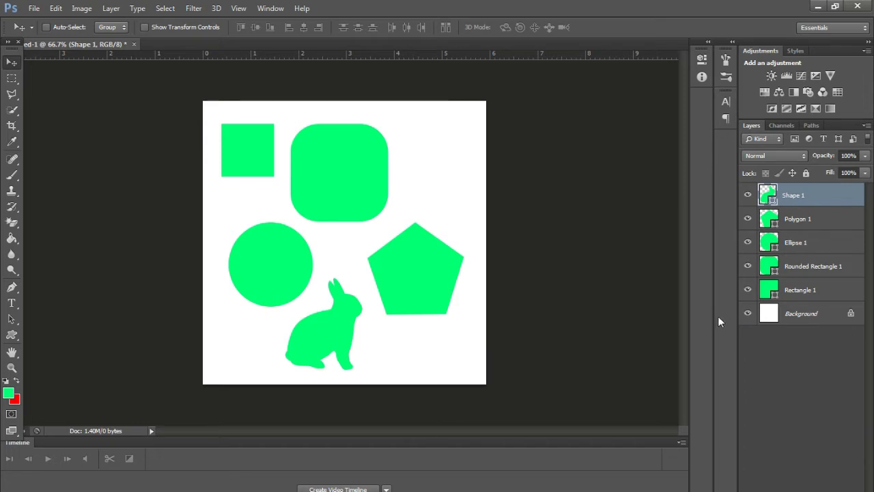
- Open cadeo candi.jpg and IMG-20191124-WA0085 from GAMBAR\keluarga, dismissing the JPEG marker error
click(33, 9)
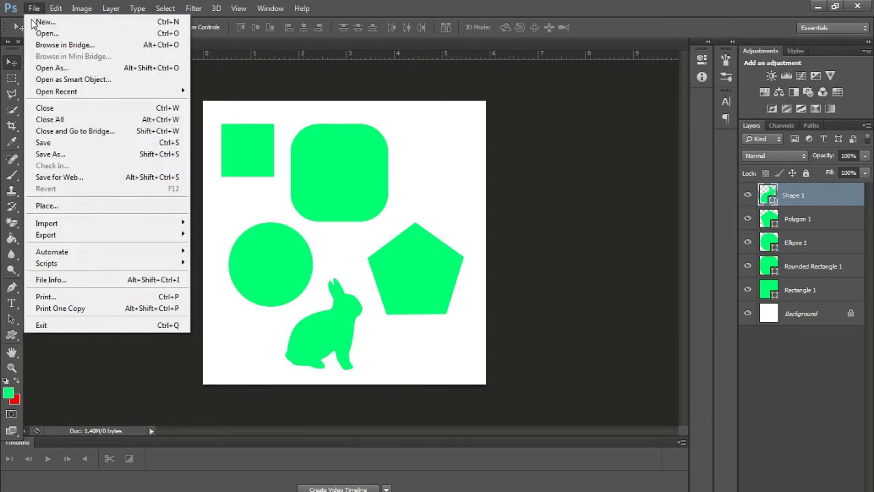
click(36, 33)
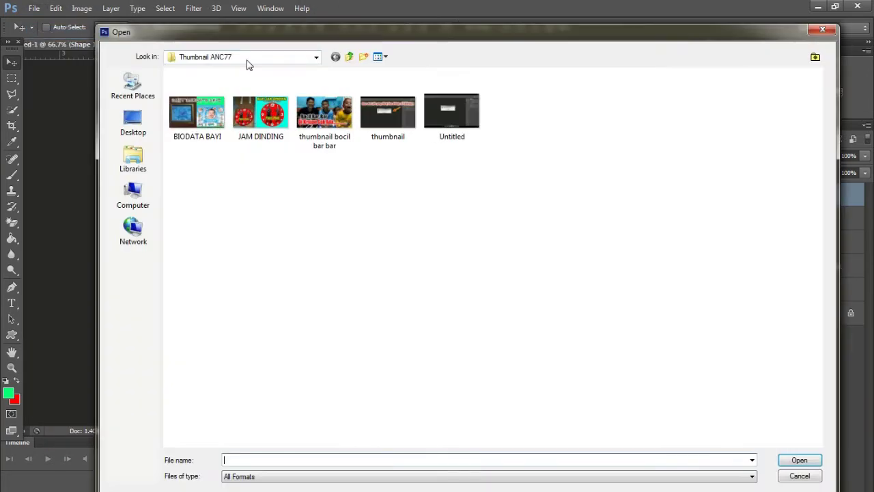
click(316, 57)
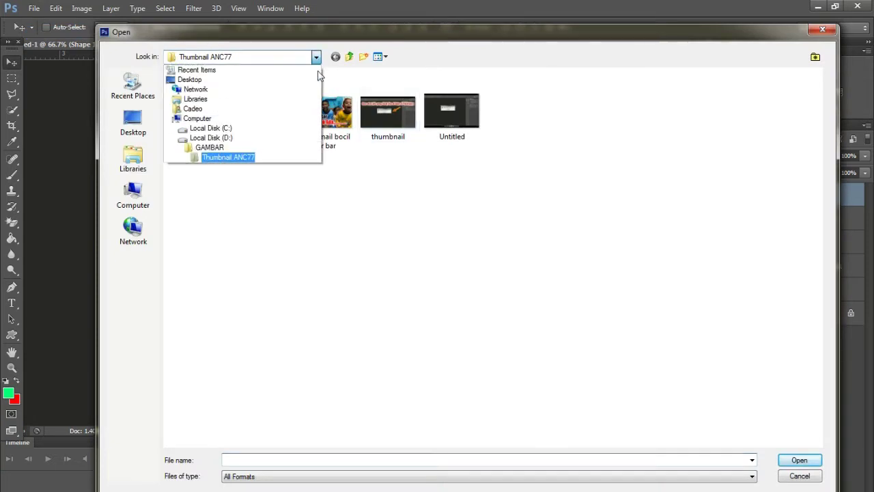
click(219, 148)
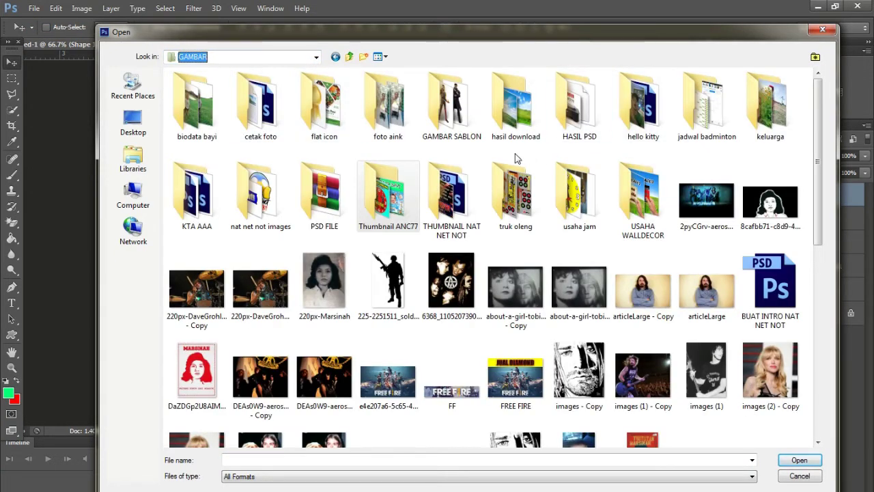
double_click(758, 130)
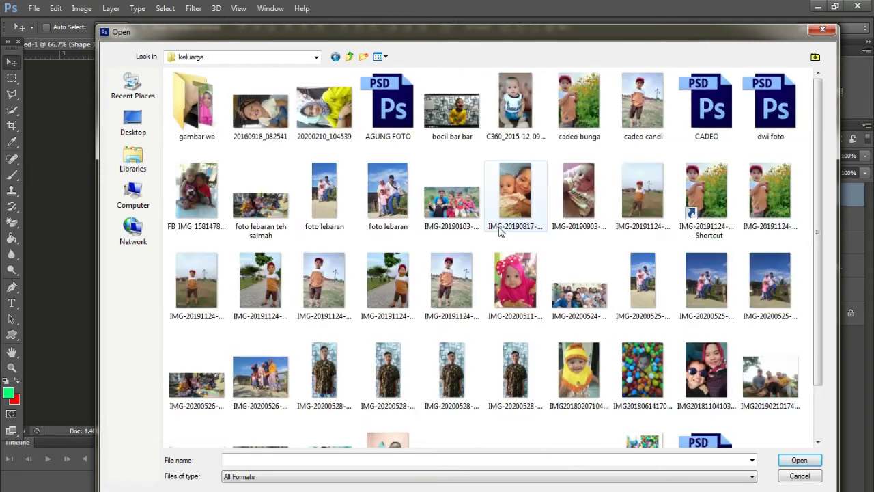
click(642, 121)
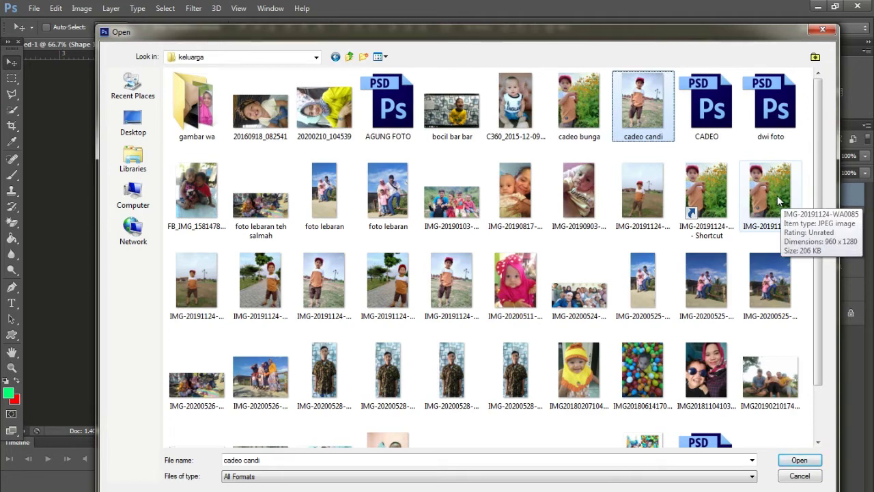
ctrl+click(777, 195)
click(799, 459)
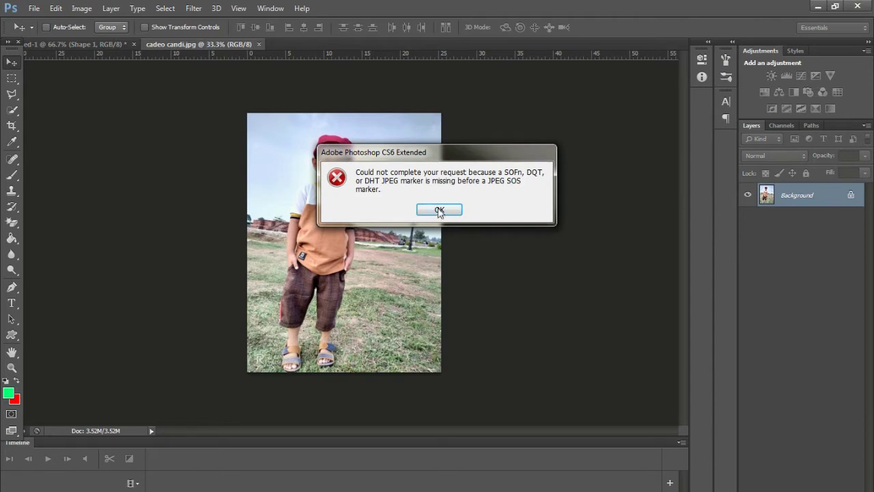
click(439, 210)
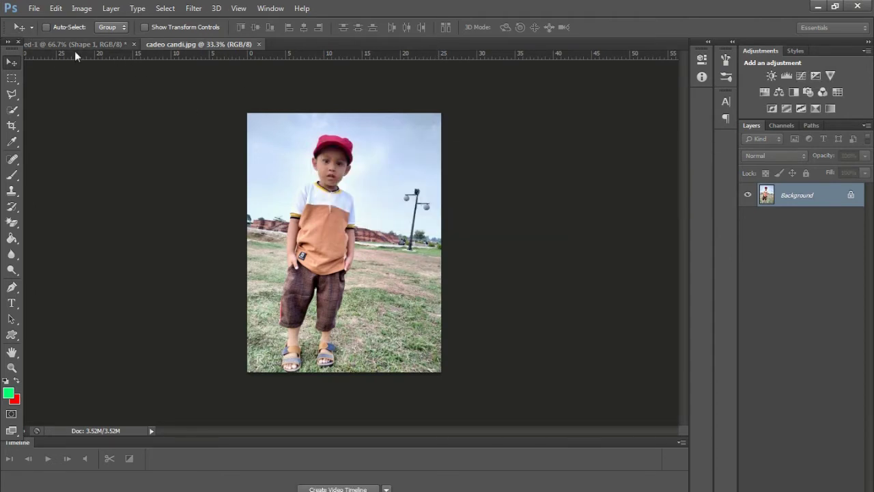
- Unlock the photo's Background layer and drag the photo into the shapes document
double_click(852, 197)
click(537, 171)
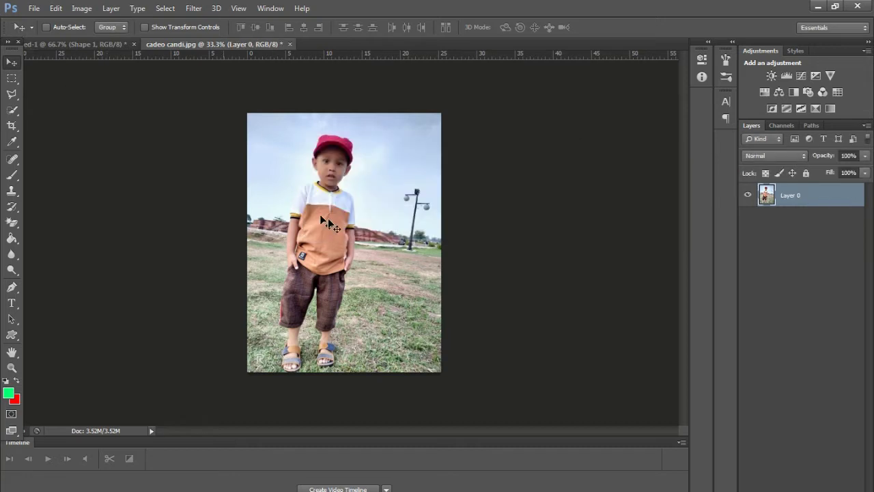
drag(327, 222, 86, 42)
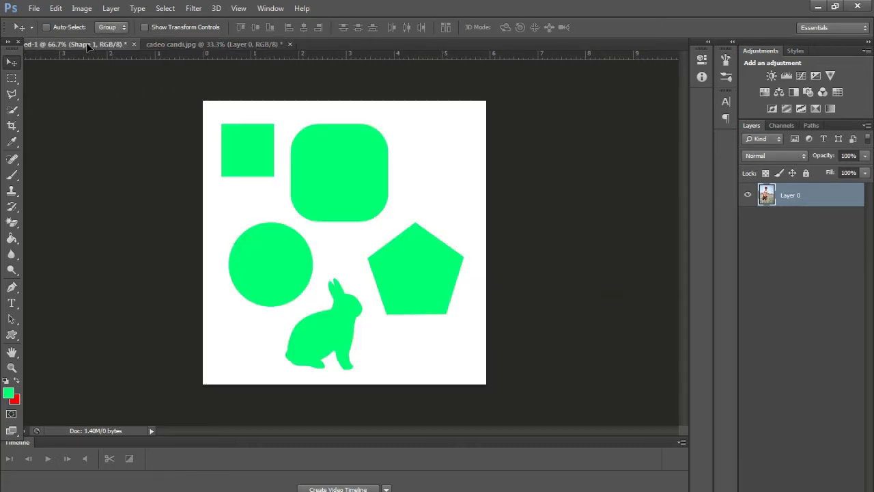
mouse_move(86, 43)
mouse_down()
mouse_move(237, 117)
mouse_move(260, 161)
mouse_up()
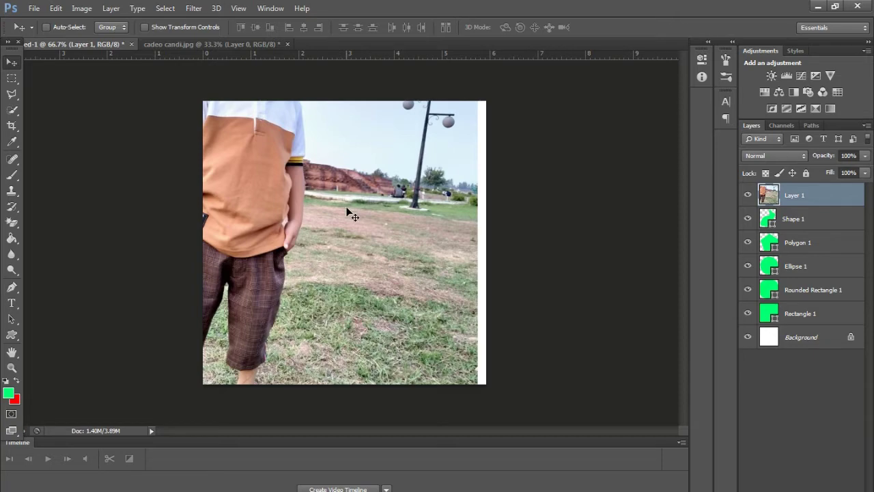
key(ctrl+plus)
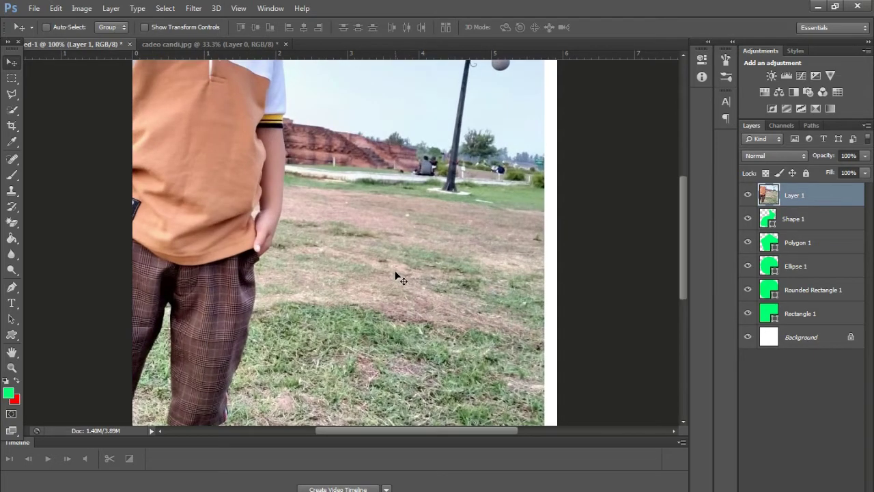
key(ctrl+minus)
key(ctrl+minus)
key(ctrl+minus)
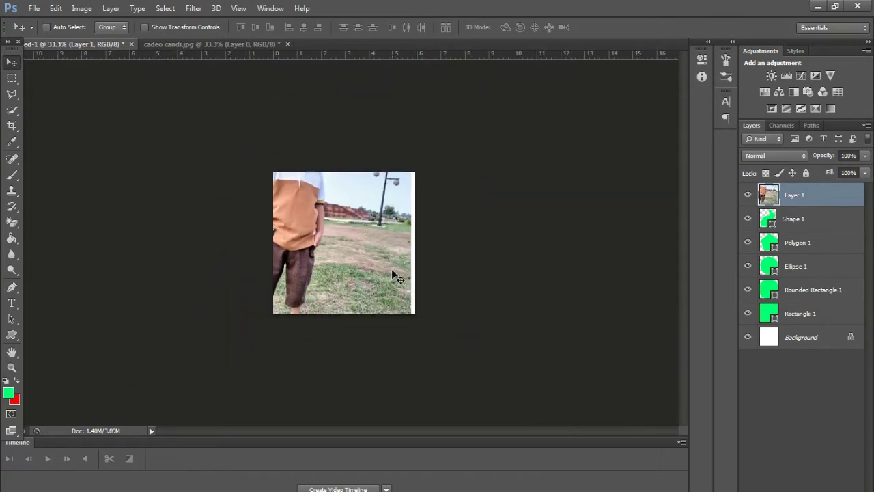
- Scale the photo down to about 23% over the top-left green square
key(ctrl+t)
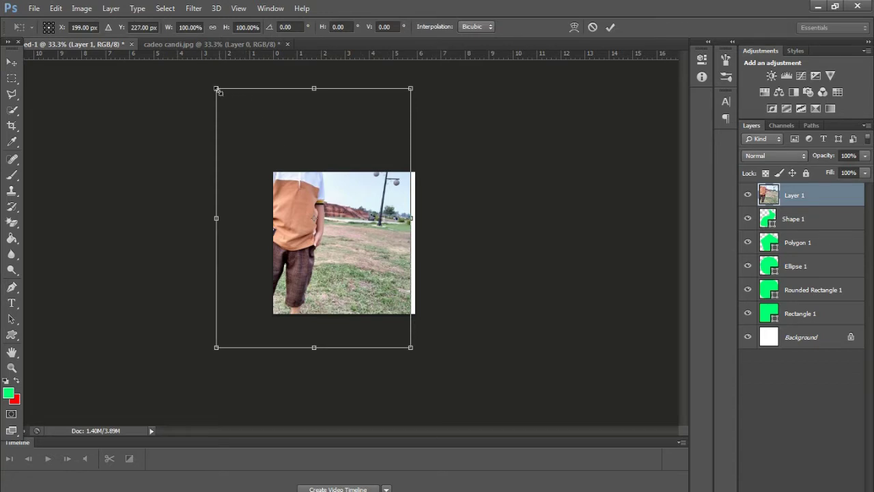
drag(333, 233, 348, 251)
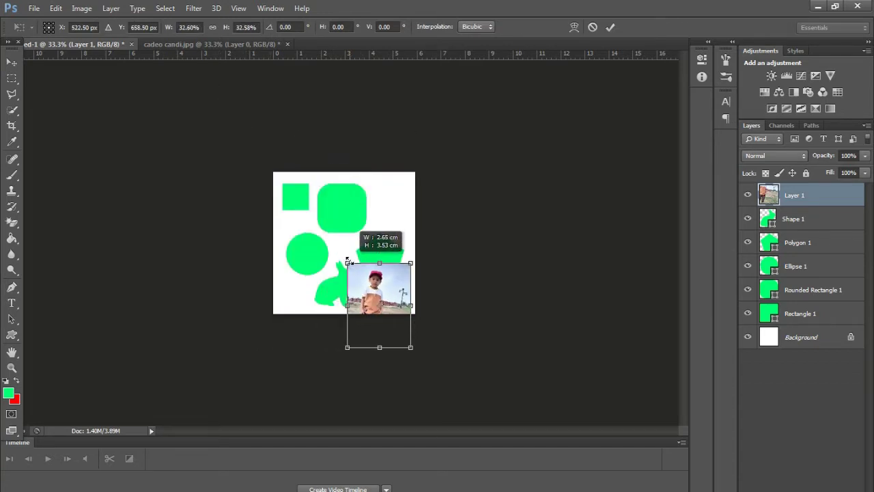
mouse_move(383, 278)
mouse_down()
mouse_move(290, 194)
mouse_move(300, 198)
mouse_up()
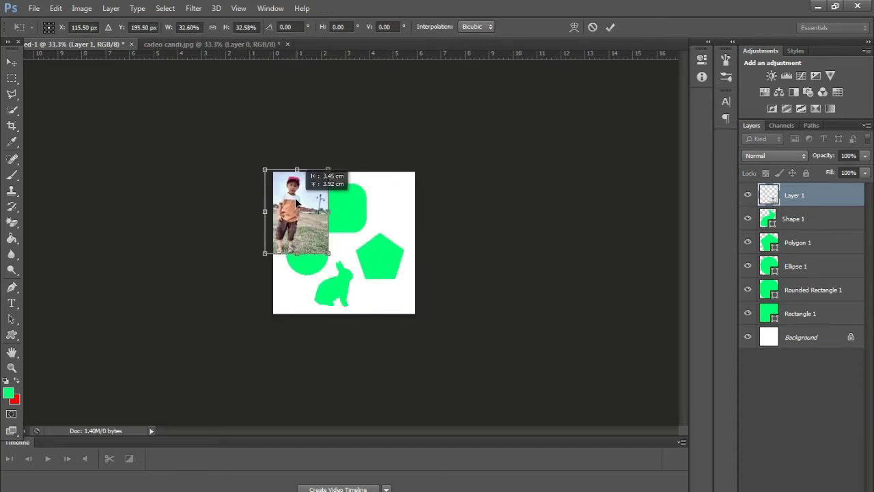
drag(328, 253, 301, 208)
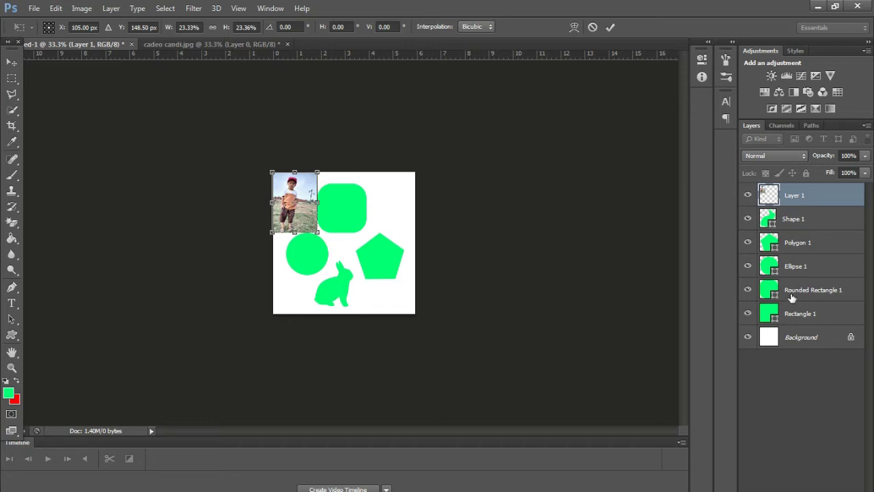
- Apply the transform, stack Layer 1 above Rectangle 1 and clip it into the square
click(11, 78)
click(385, 203)
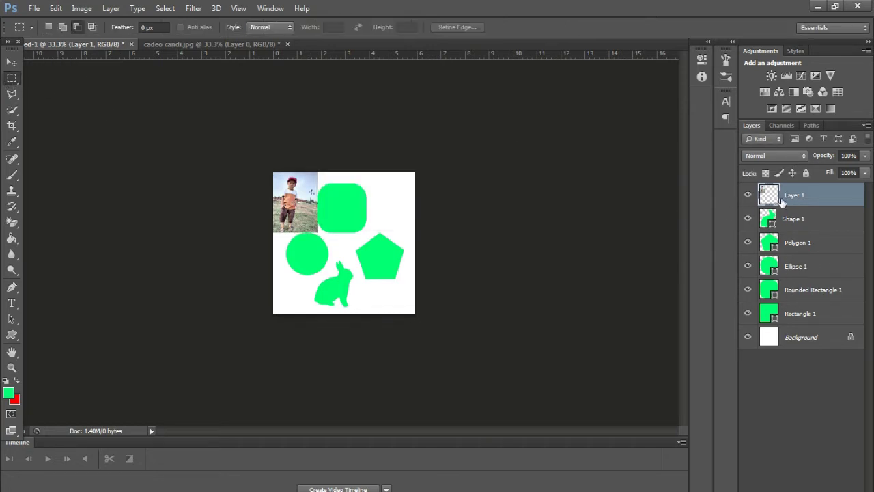
drag(785, 198, 804, 292)
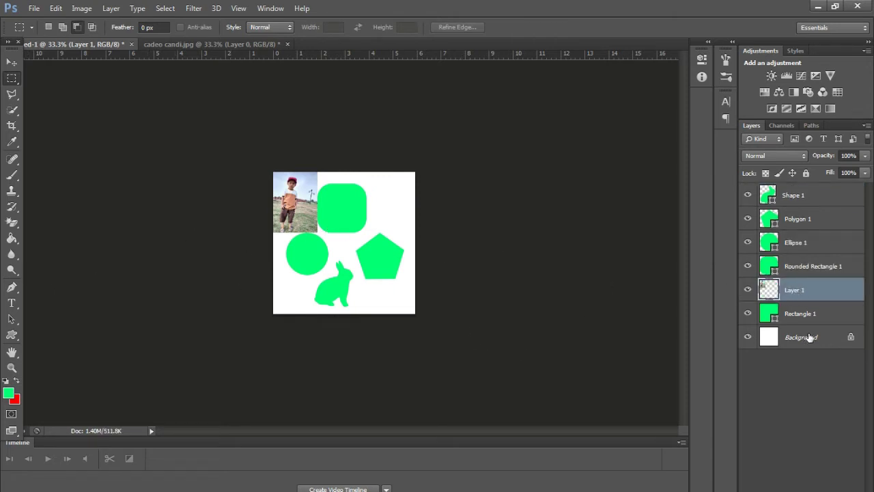
right_click(805, 296)
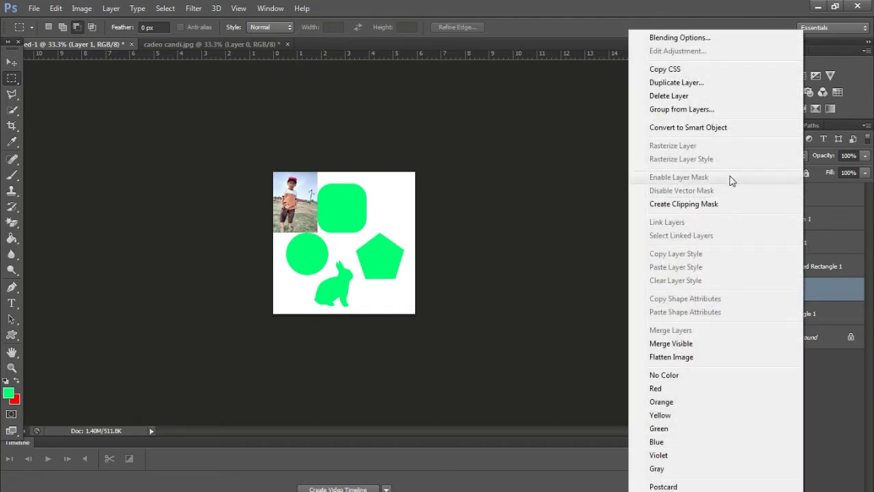
click(705, 204)
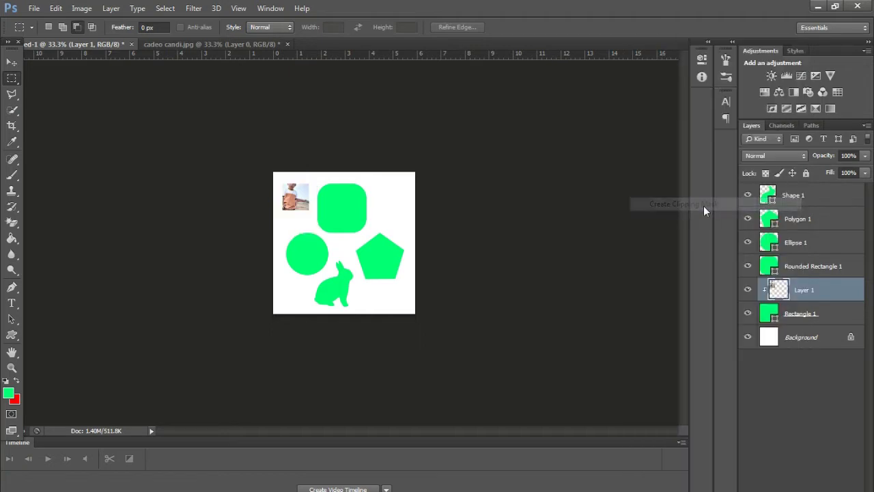
- Shift the clipped photo to show the boy's face, then bring another photo copy over
click(8, 62)
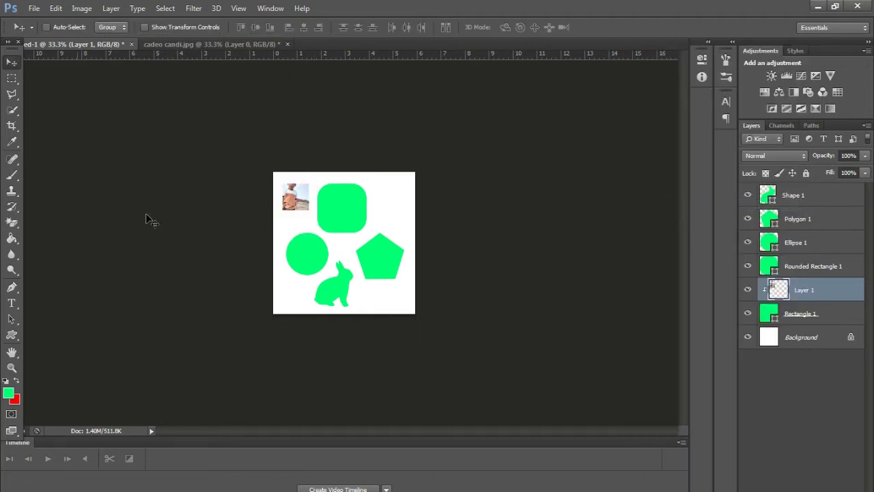
key(ctrl+plus)
key(ctrl+plus)
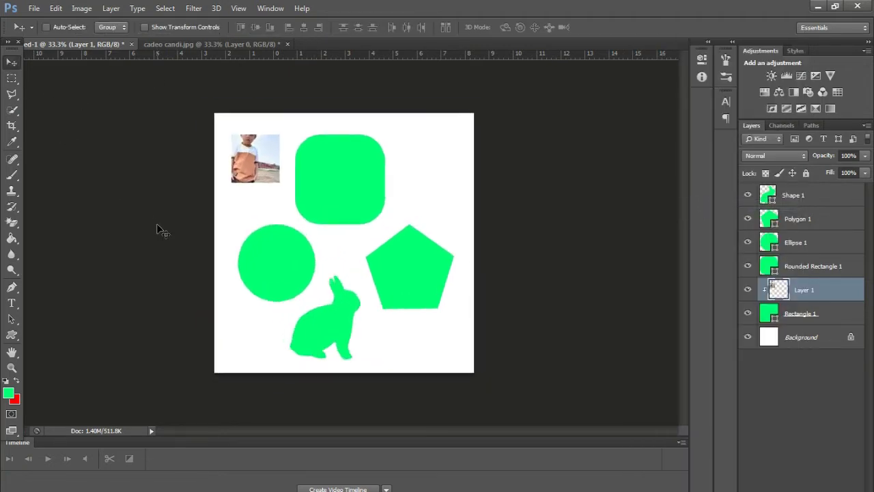
mouse_move(271, 169)
mouse_down()
mouse_move(254, 211)
mouse_move(260, 156)
mouse_move(272, 182)
mouse_up()
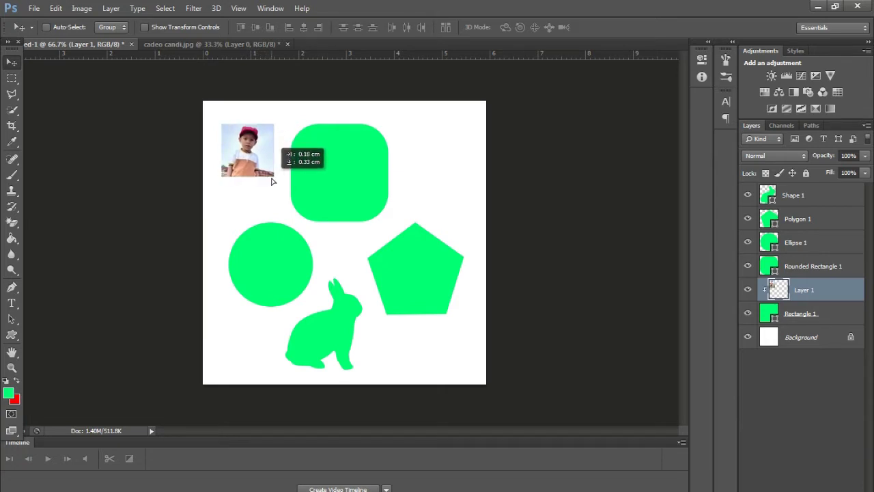
click(217, 43)
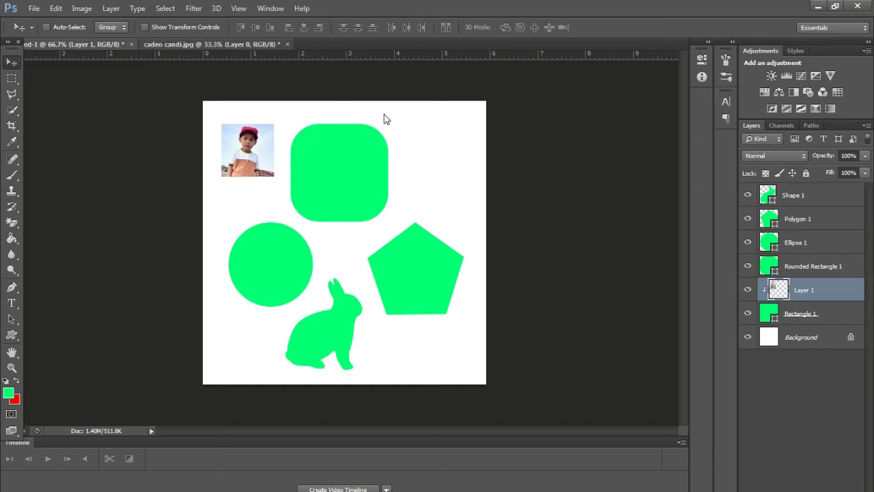
mouse_move(328, 239)
mouse_down()
mouse_move(105, 45)
mouse_move(276, 111)
mouse_up()
- Scale the second photo copy to about 30% over the green rounded square
drag(348, 182, 450, 227)
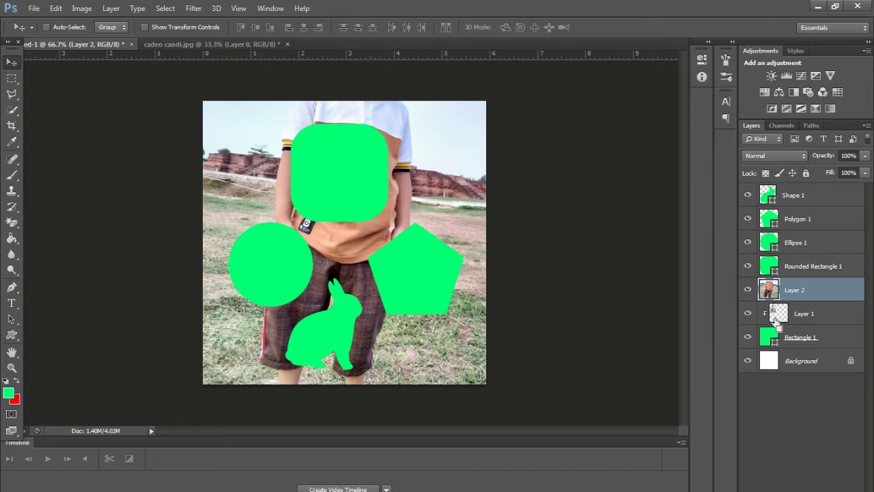
key(ctrl+minus)
key(ctrl+minus)
key(ctrl+minus)
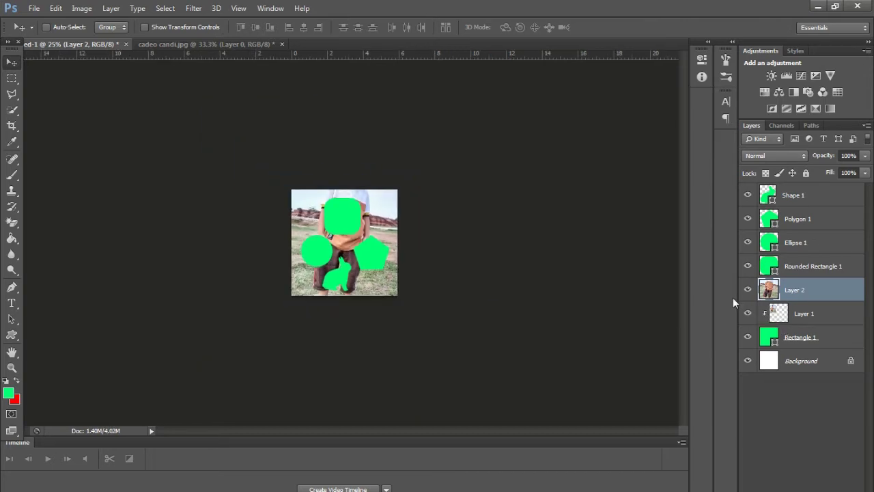
key(ctrl+t)
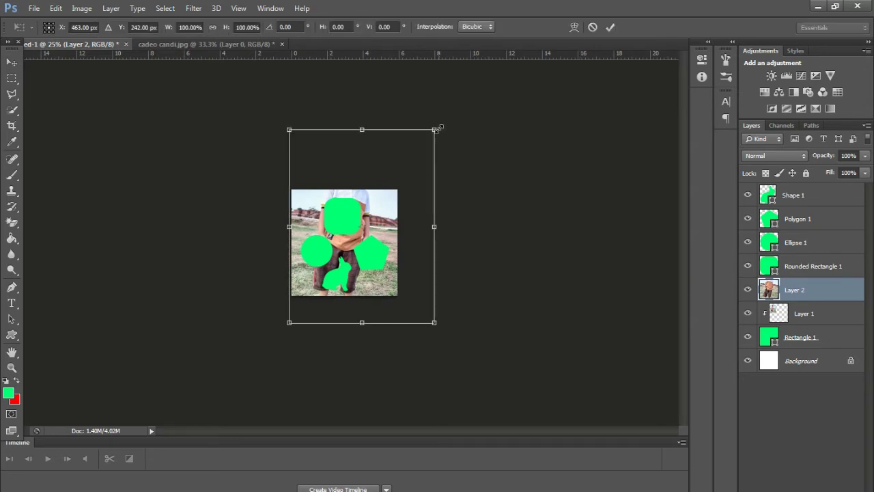
mouse_move(437, 128)
mouse_down()
mouse_move(346, 246)
mouse_move(356, 199)
mouse_up()
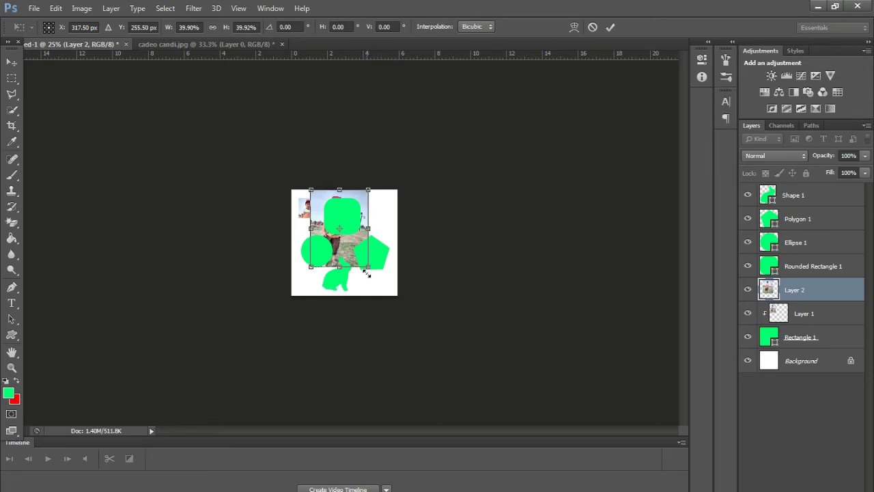
drag(370, 270, 350, 237)
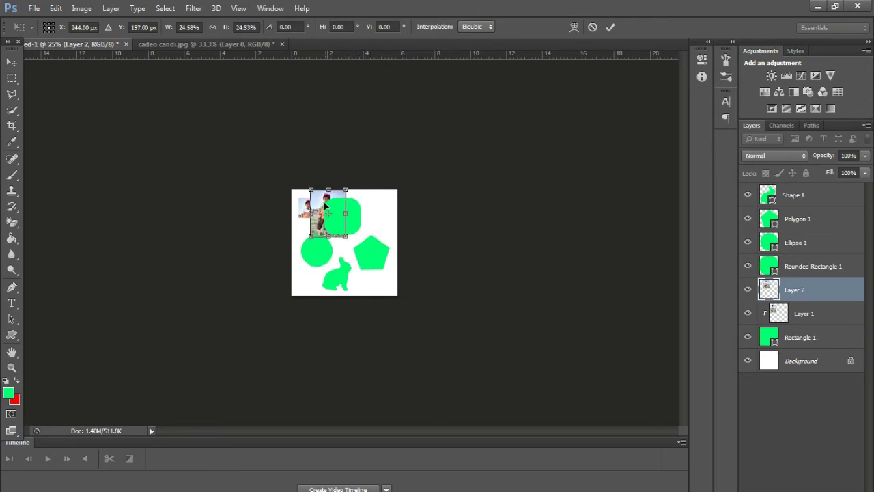
drag(335, 200, 336, 203)
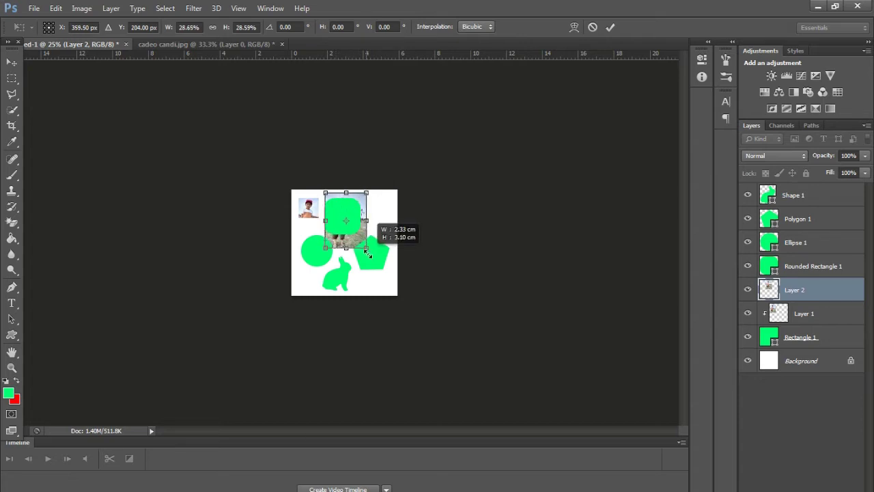
mouse_move(359, 243)
mouse_down()
mouse_move(368, 250)
mouse_move(359, 245)
mouse_up()
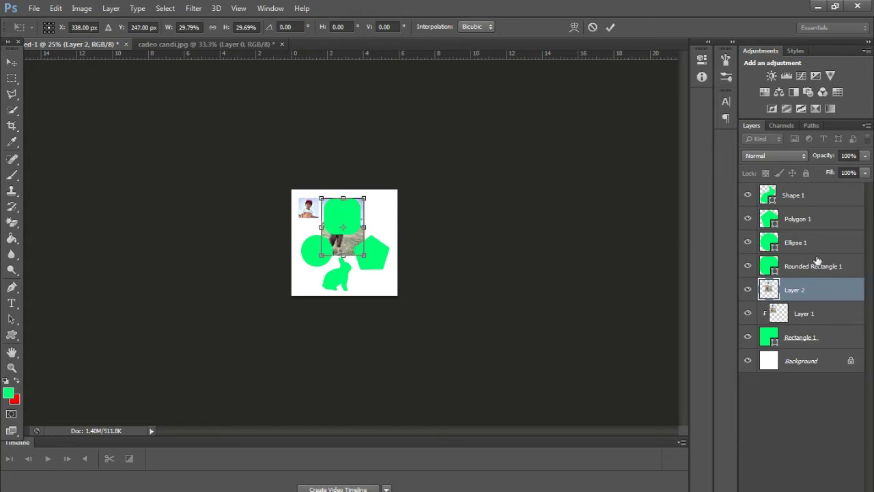
- Apply the transform and stack Layer 2 directly above Rounded Rectangle 1
click(11, 78)
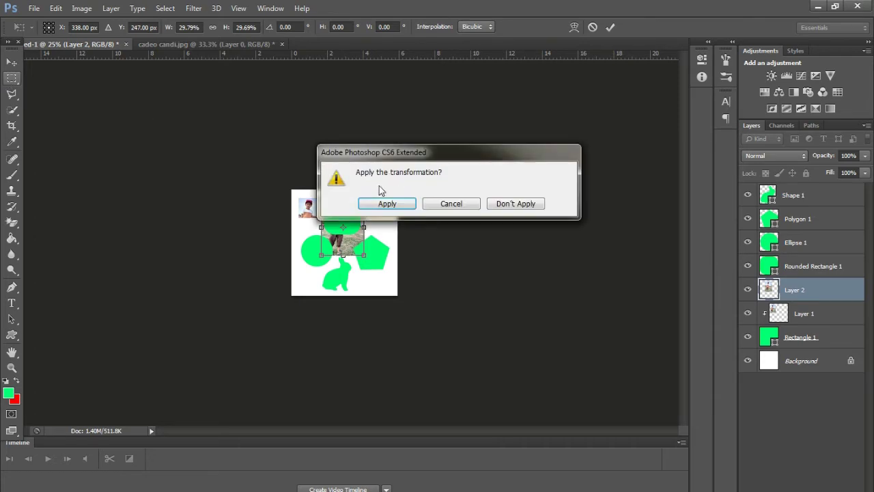
click(386, 204)
drag(814, 293, 819, 271)
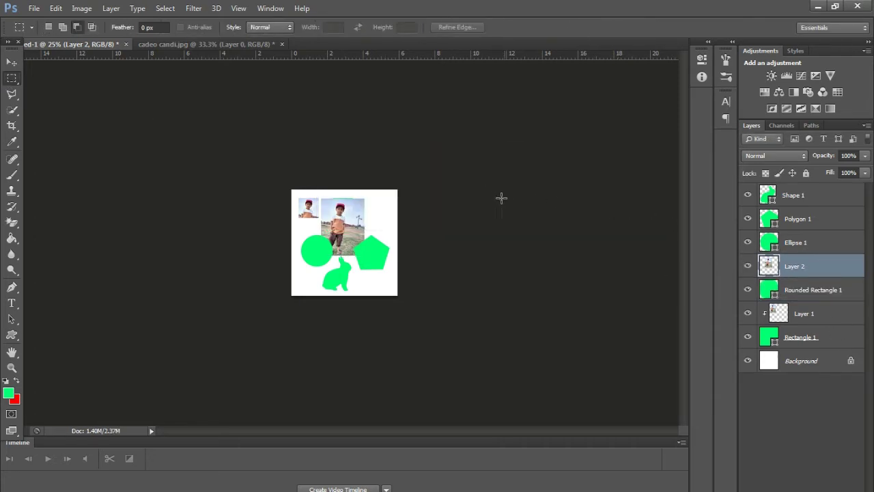
- Clip Layer 2 into the green rounded rectangle and shift it to frame the boy
right_click(815, 264)
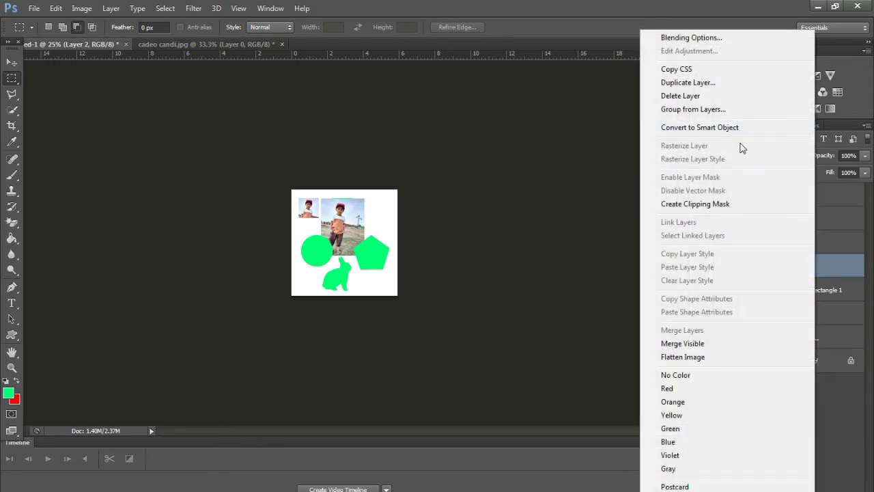
click(724, 205)
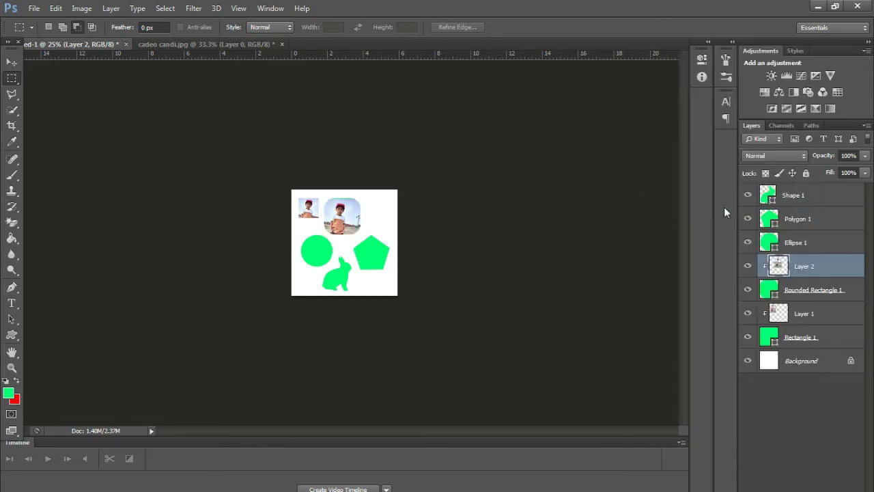
click(10, 63)
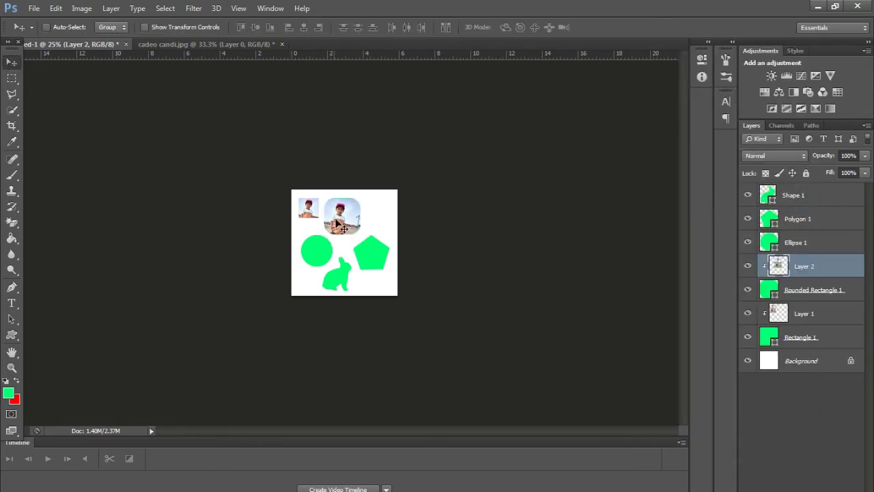
drag(334, 210, 342, 218)
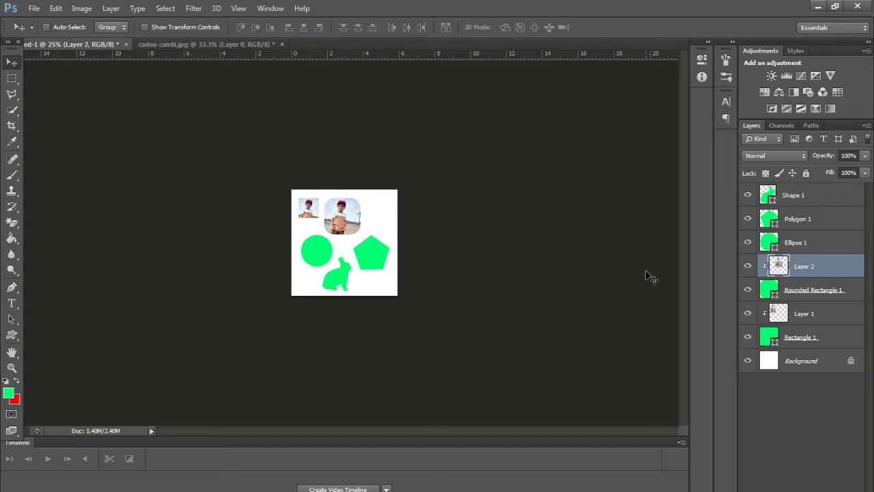
- Drag a third copy of the cadeo candi photo into the collage above Ellipse 1
click(817, 243)
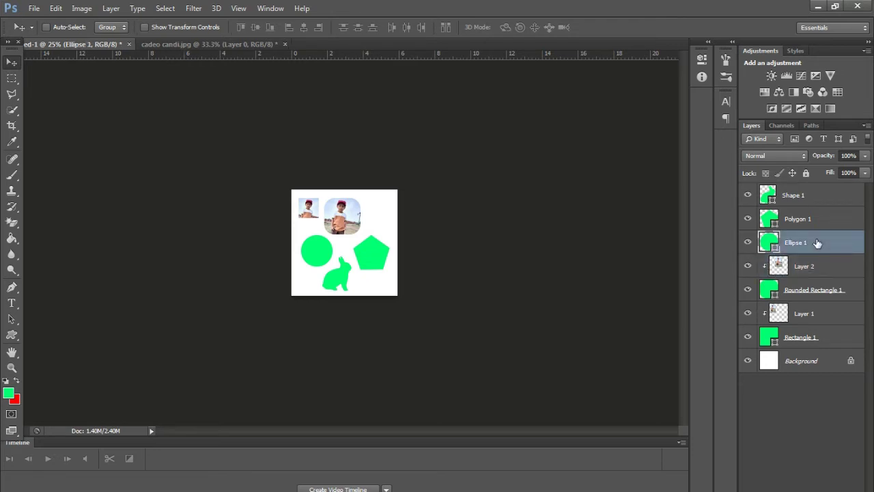
click(221, 44)
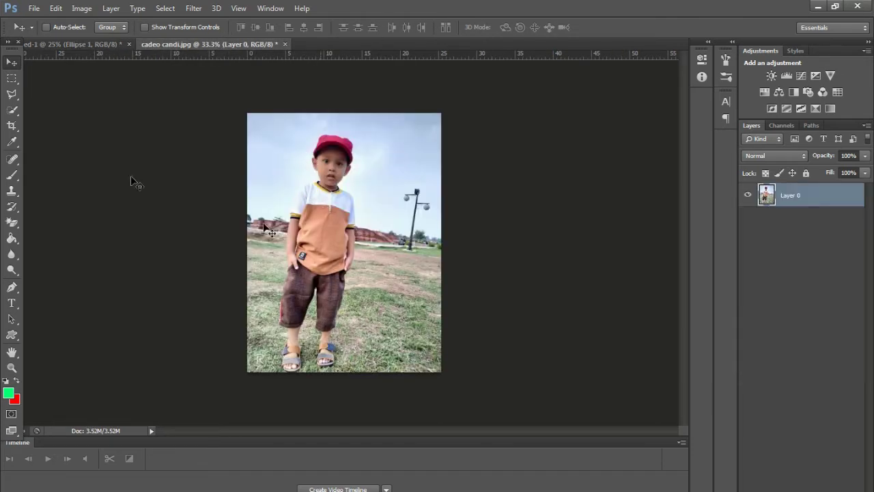
drag(335, 253, 275, 172)
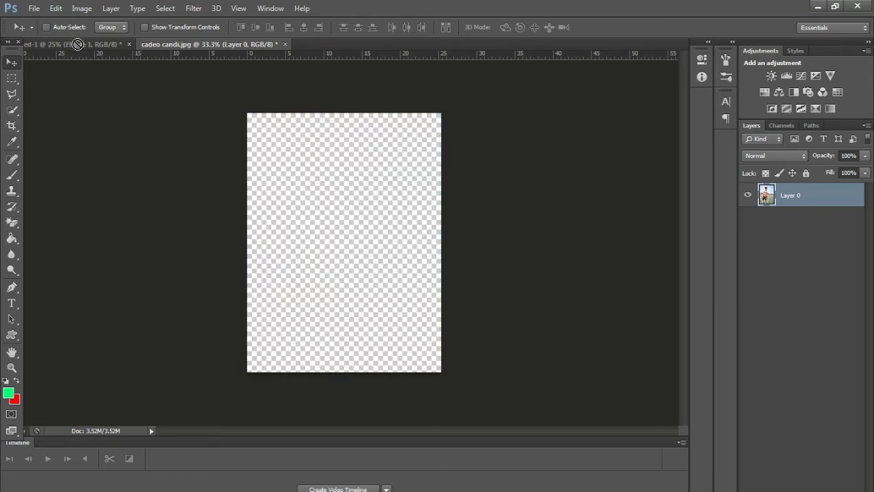
drag(321, 256, 321, 256)
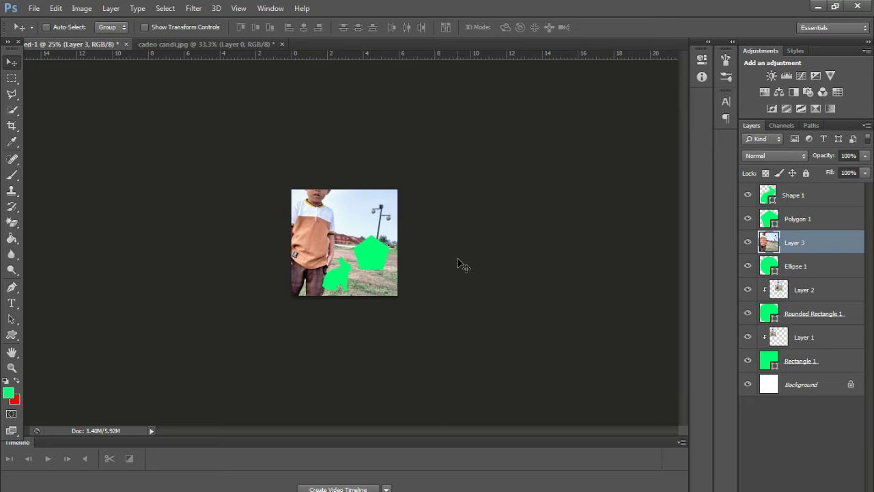
- Scale the new photo layer down to roughly the circle's size and apply it
key(ctrl+minus)
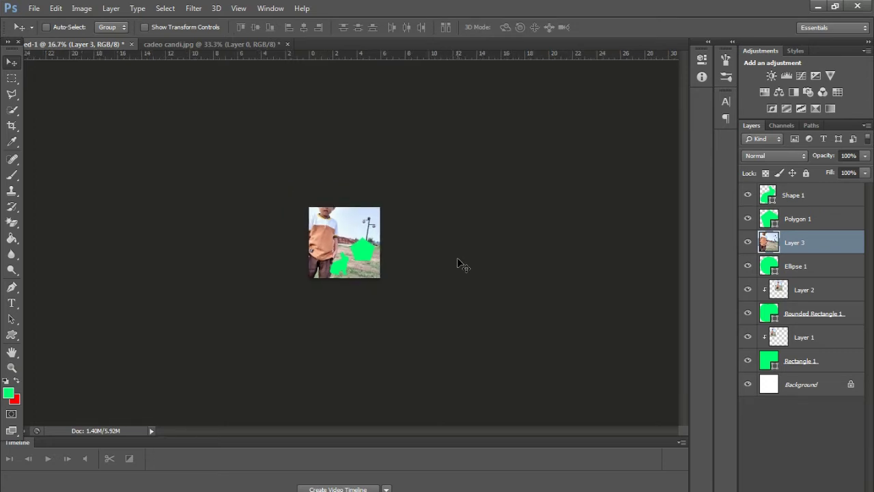
key(ctrl+t)
drag(283, 178, 305, 222)
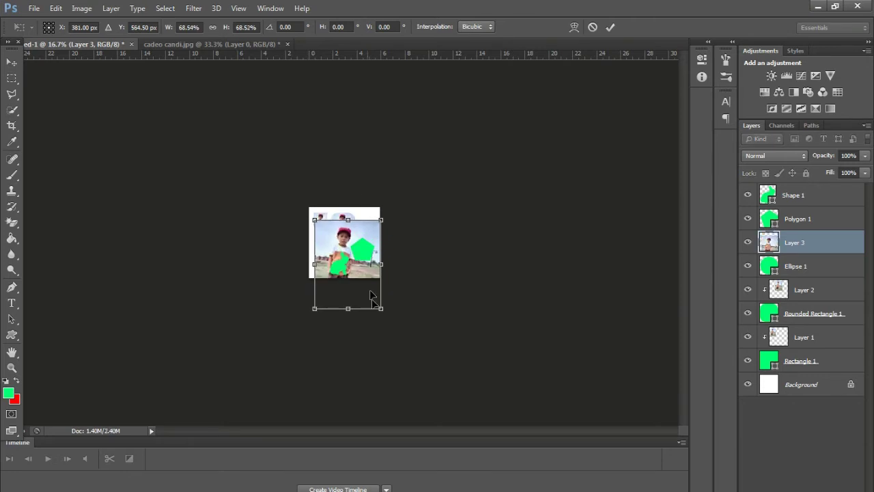
mouse_move(381, 308)
mouse_down()
mouse_move(326, 267)
mouse_move(330, 241)
mouse_move(334, 253)
mouse_up()
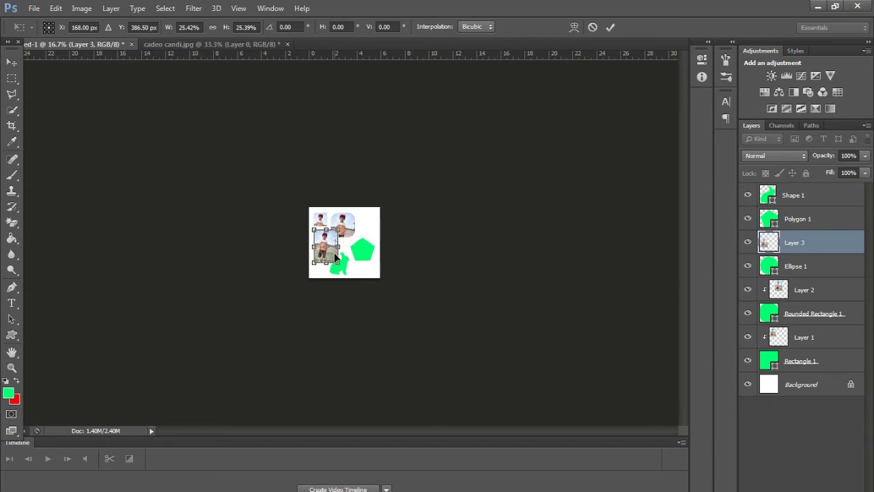
key(ctrl+plus)
key(ctrl+plus)
key(ctrl+plus)
key(ctrl+plus)
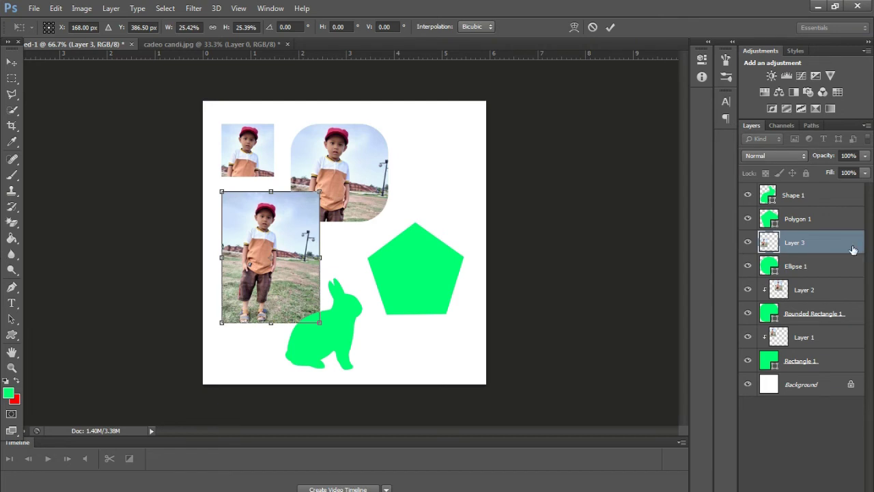
click(12, 78)
click(387, 203)
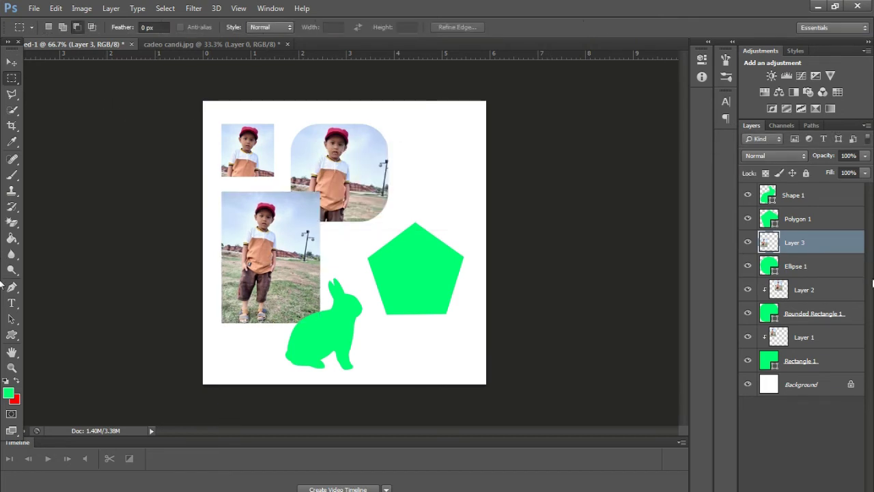
- Clip Layer 3 into the green circle and reposition it to frame the boy
right_click(797, 246)
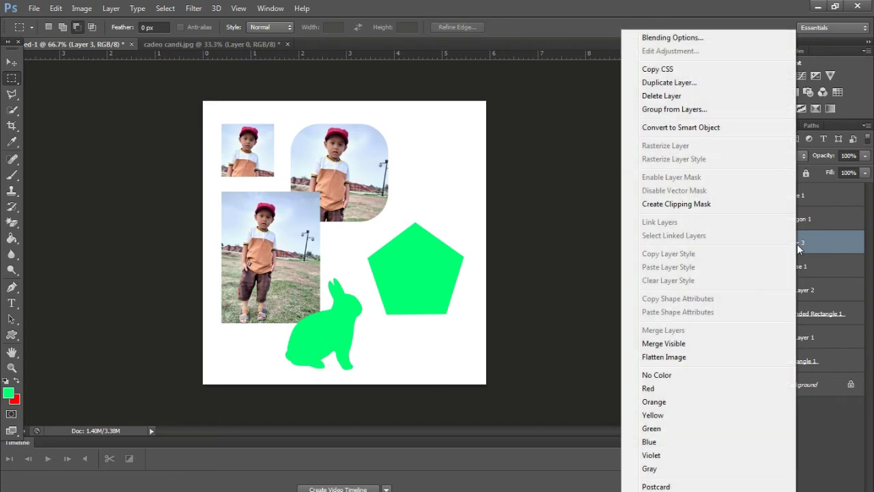
click(703, 205)
click(11, 62)
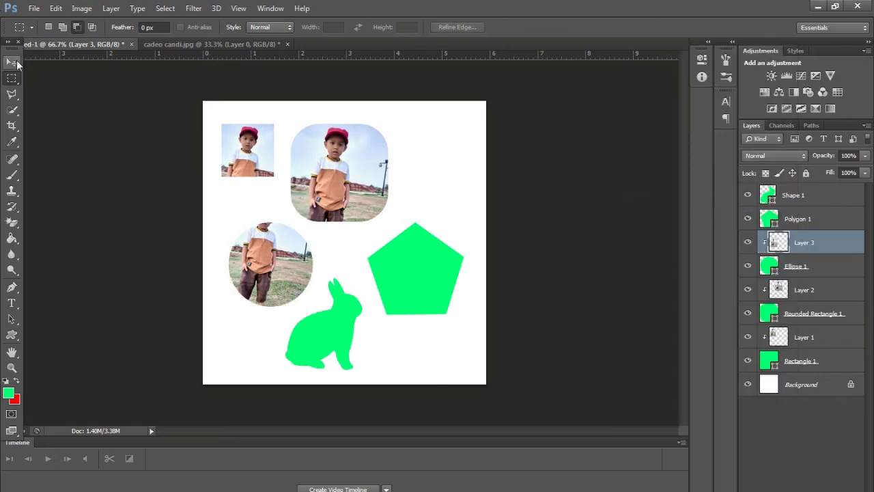
drag(298, 265, 298, 281)
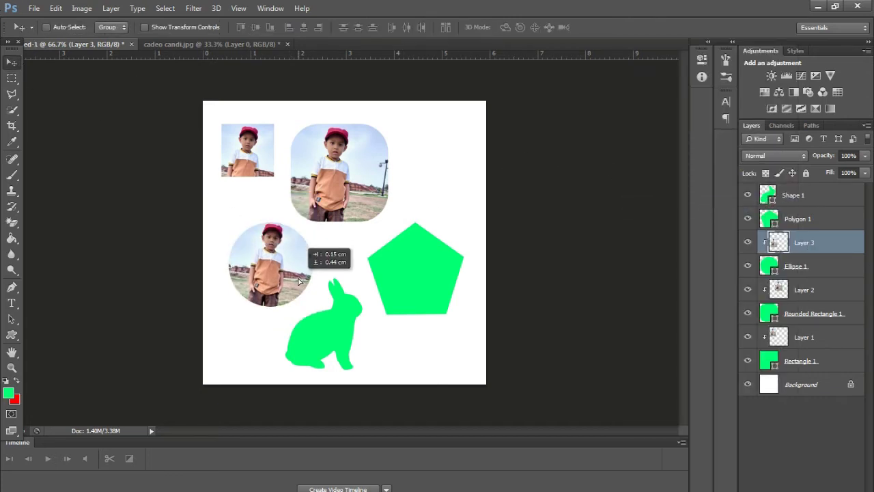
click(794, 218)
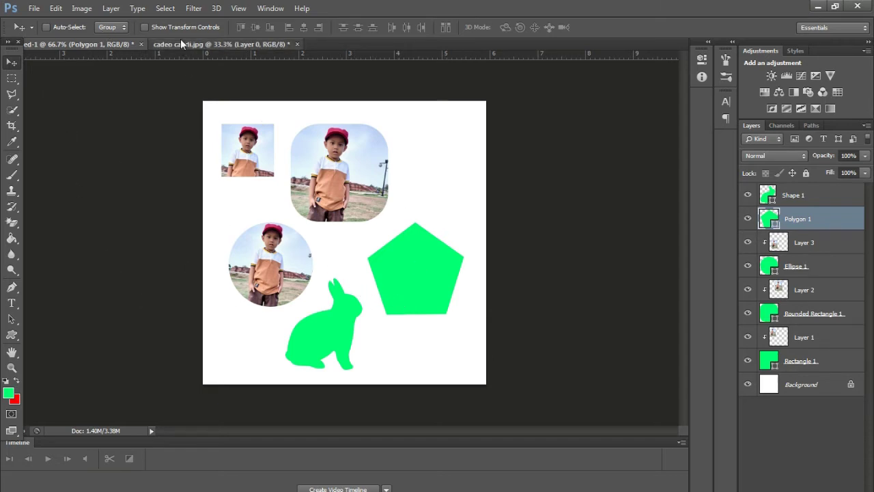
- Drag the cadeo candi photo into the collage above Polygon 1 as Layer 4
click(205, 44)
mouse_move(357, 244)
mouse_down()
mouse_move(112, 44)
mouse_move(285, 152)
mouse_up()
drag(393, 260, 393, 260)
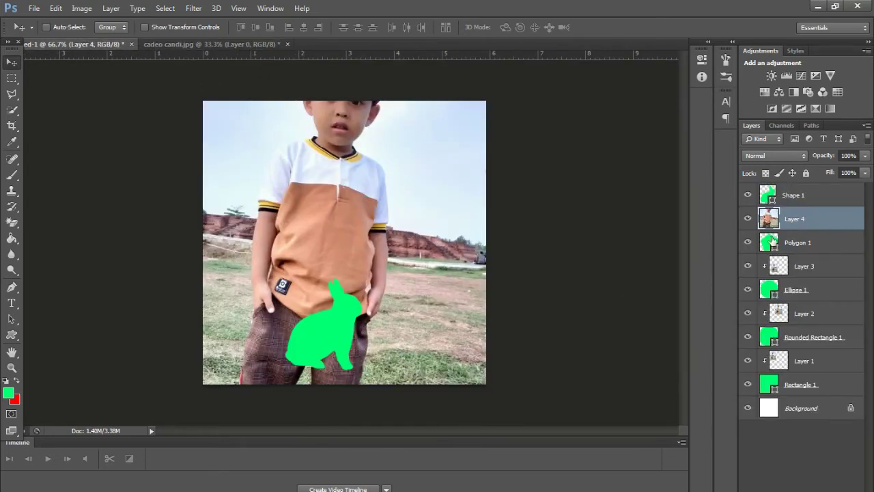
drag(347, 243, 386, 298)
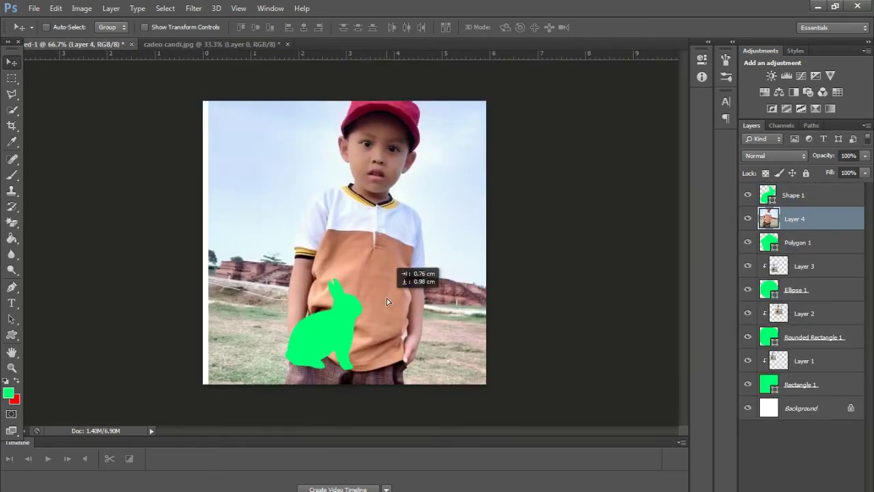
- Scale Layer 4's photo down to roughly the pentagon's size and apply the transform
key(ctrl+minus)
key(ctrl+minus)
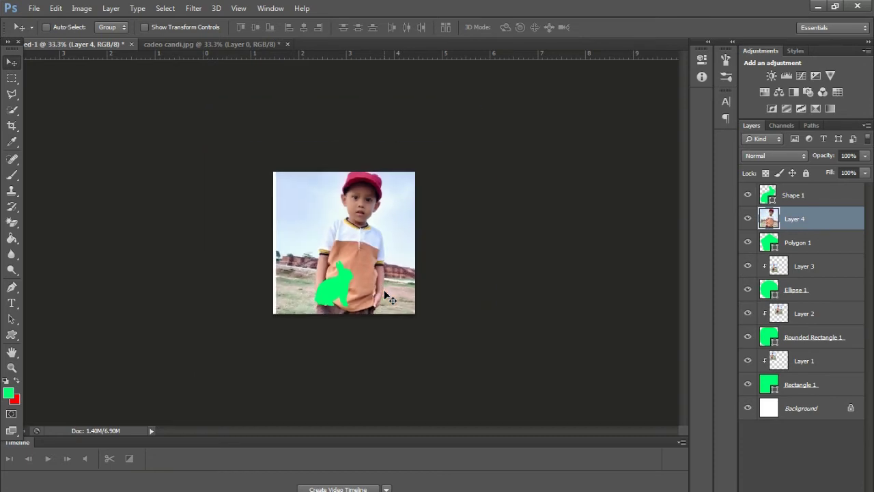
key(ctrl+t)
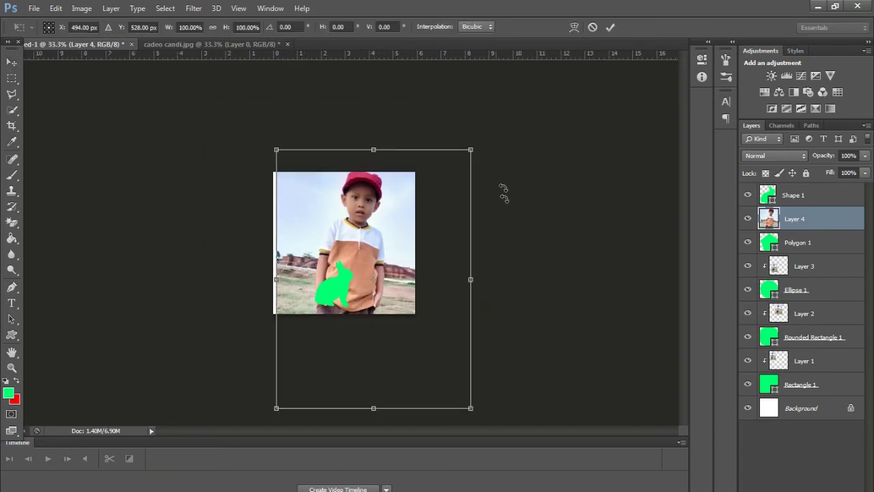
drag(470, 149, 334, 243)
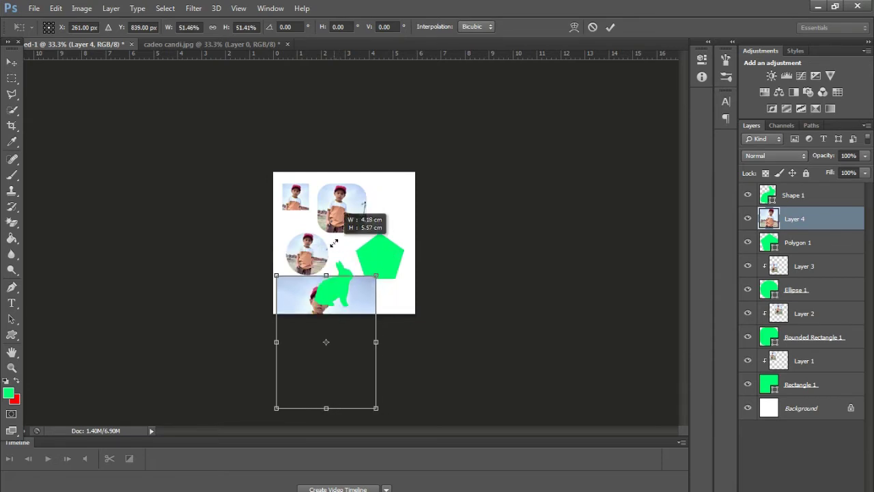
drag(361, 289, 403, 225)
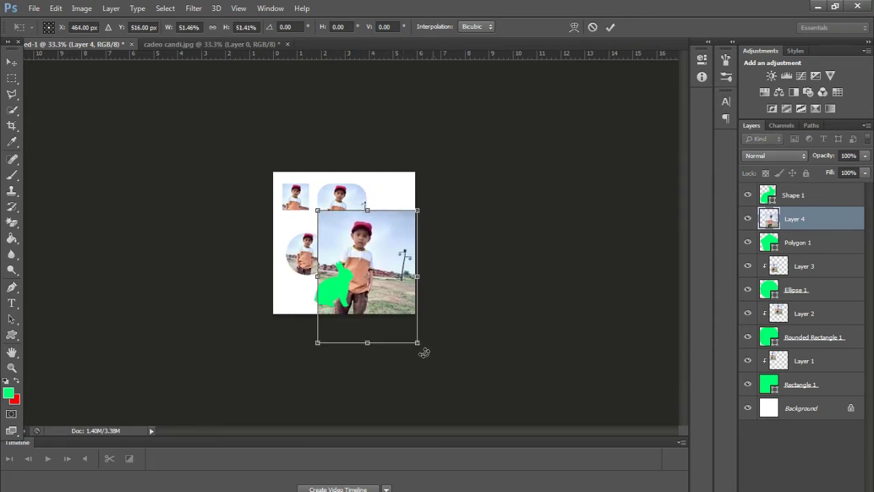
mouse_move(417, 342)
mouse_down()
mouse_move(342, 251)
mouse_move(383, 271)
mouse_move(354, 290)
mouse_move(389, 302)
mouse_up()
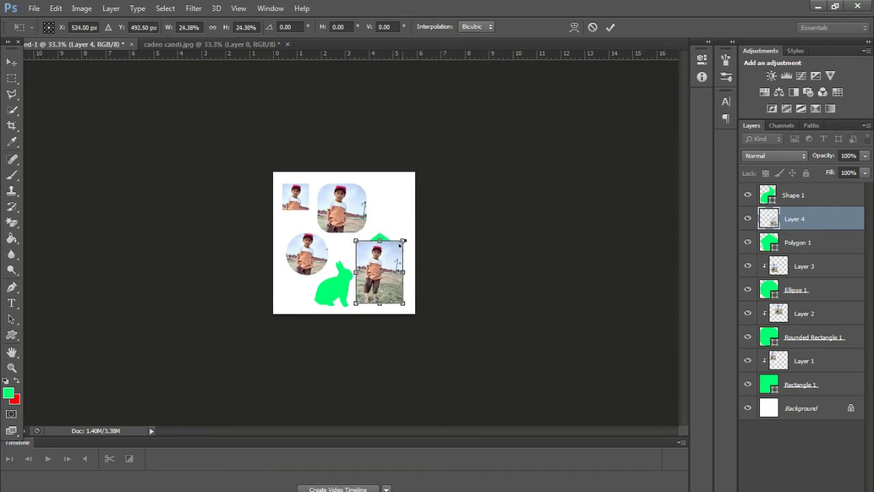
drag(403, 242, 411, 228)
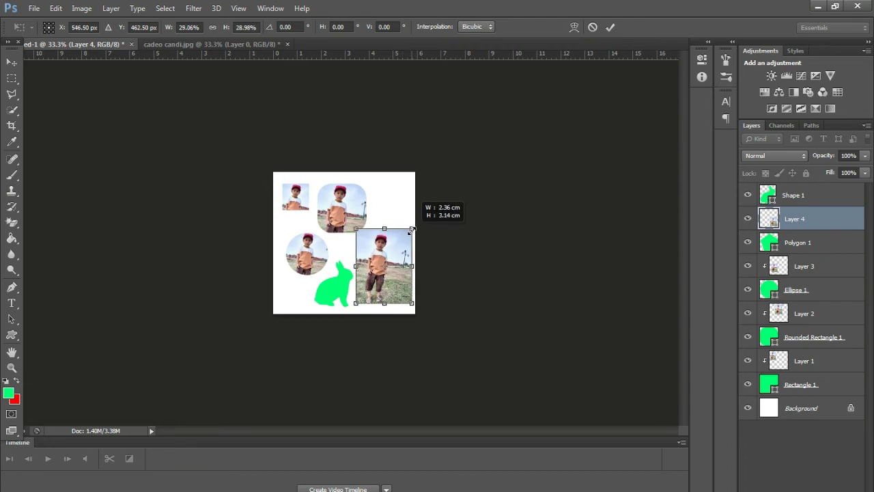
click(13, 80)
click(389, 213)
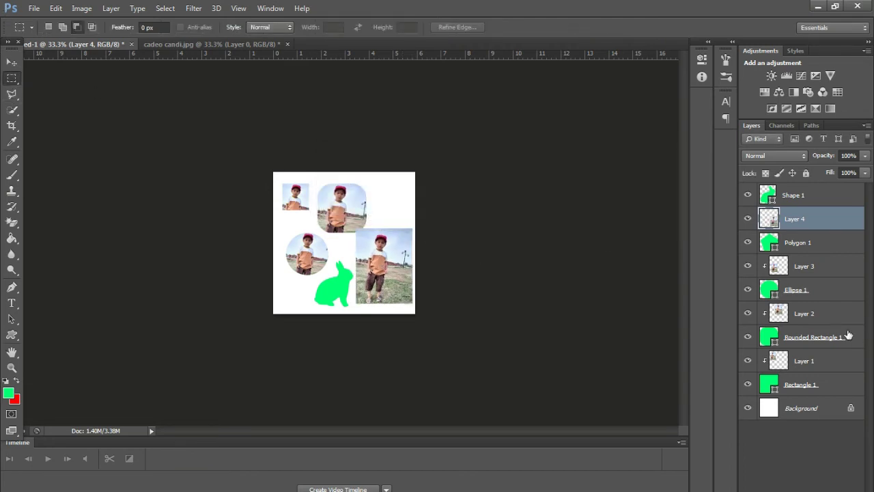
- Clip Layer 4 into the green pentagon and reposition the boy inside it
right_click(804, 216)
click(716, 204)
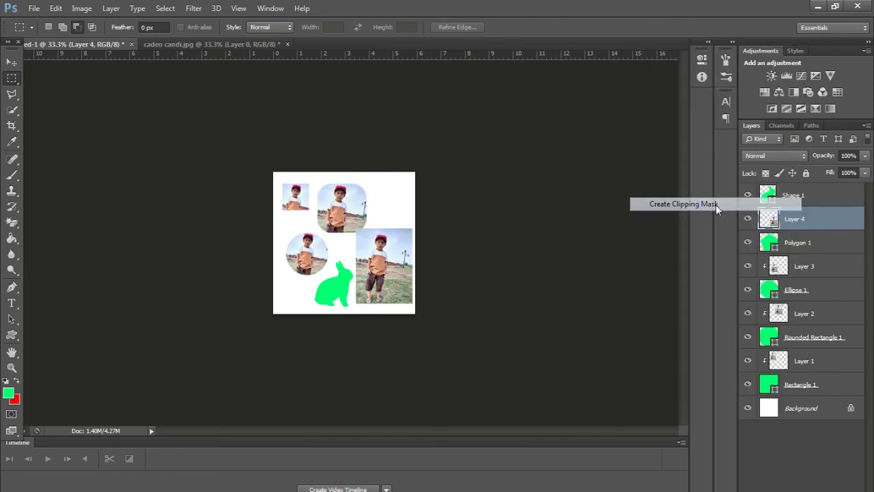
click(12, 62)
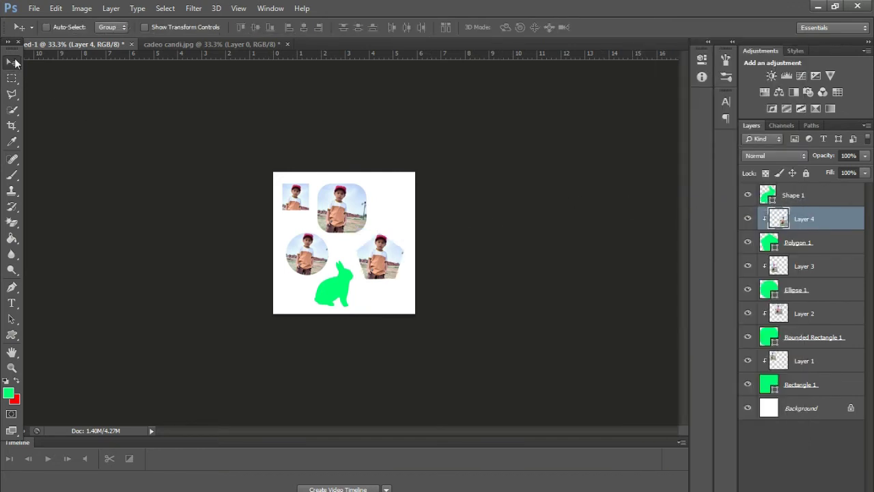
mouse_move(390, 269)
mouse_down()
mouse_move(415, 283)
mouse_move(385, 268)
mouse_up()
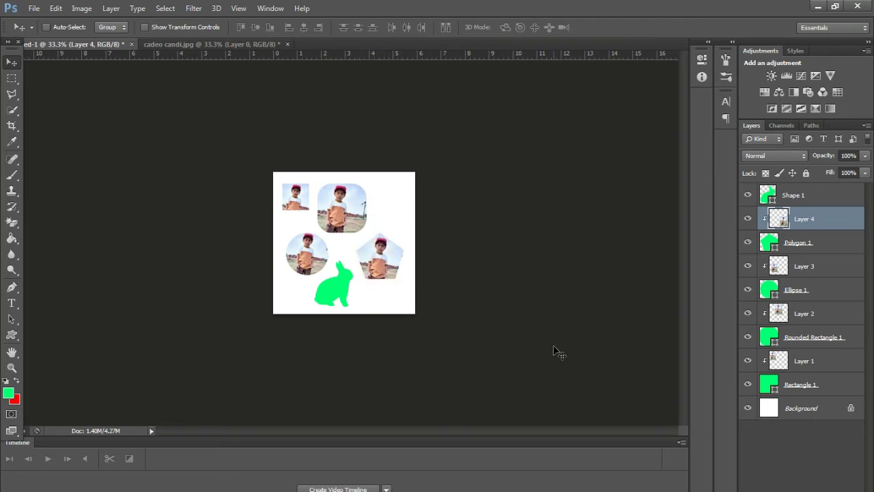
key(ctrl+plus)
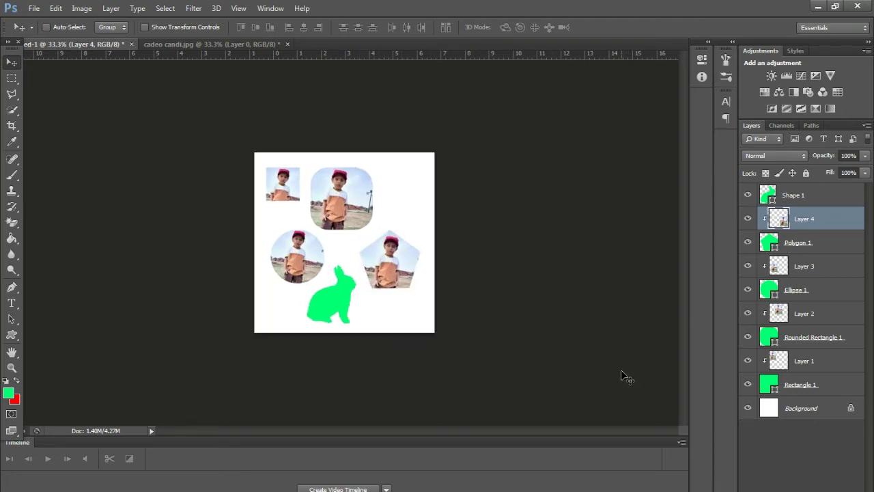
key(ctrl+plus)
drag(407, 281, 405, 280)
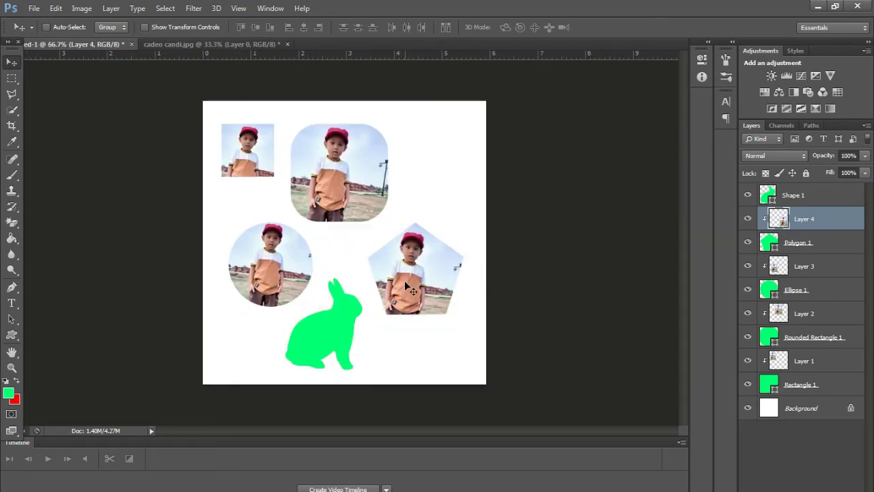
click(811, 194)
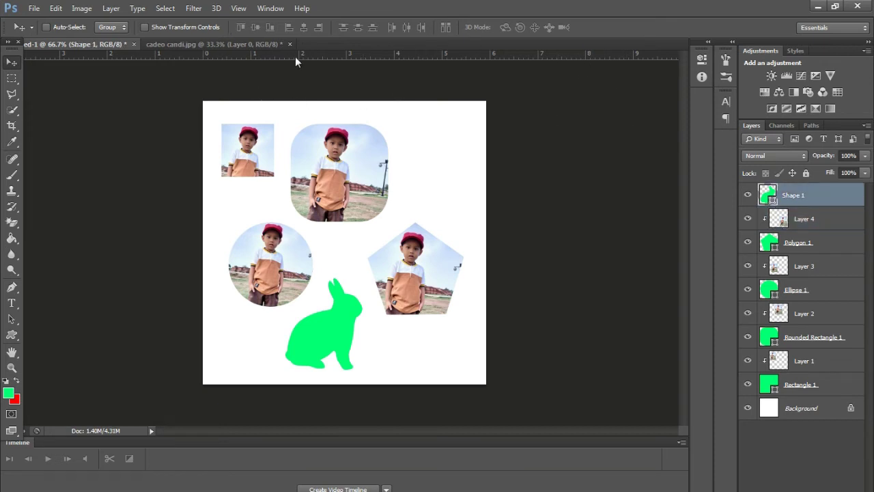
- Copy the cadeo candi photo into the collage as Layer 5 and shift it down
click(248, 45)
drag(328, 225, 457, 331)
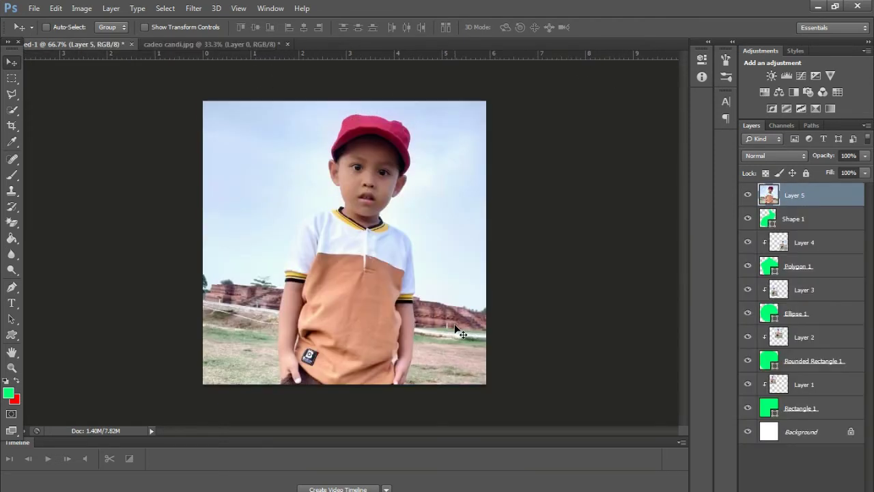
mouse_move(363, 261)
mouse_down()
mouse_move(362, 305)
mouse_move(359, 278)
mouse_up()
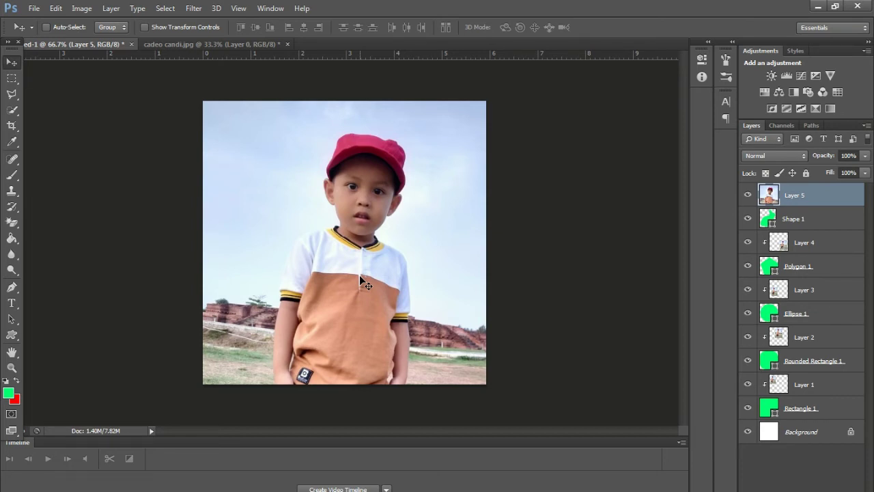
- Scale Layer 5 down to about 20% and position it over the green rabbit
key(ctrl+t)
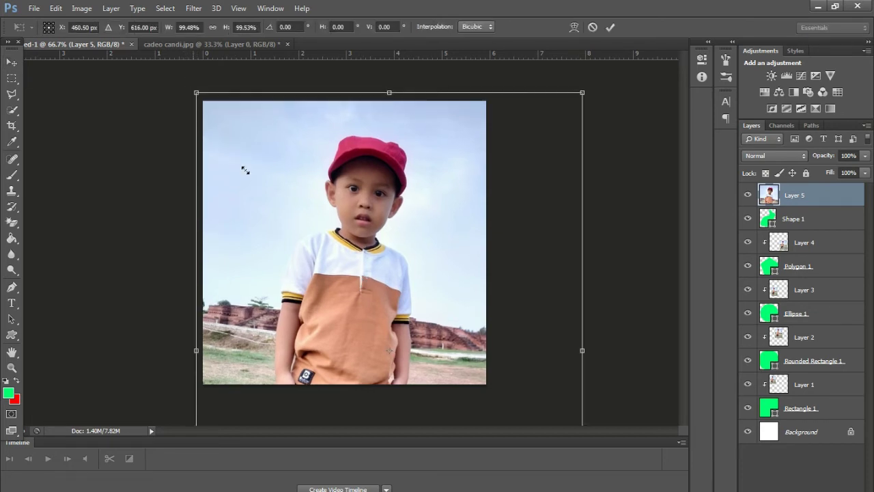
drag(193, 90, 328, 318)
drag(399, 331, 301, 262)
drag(486, 225, 416, 275)
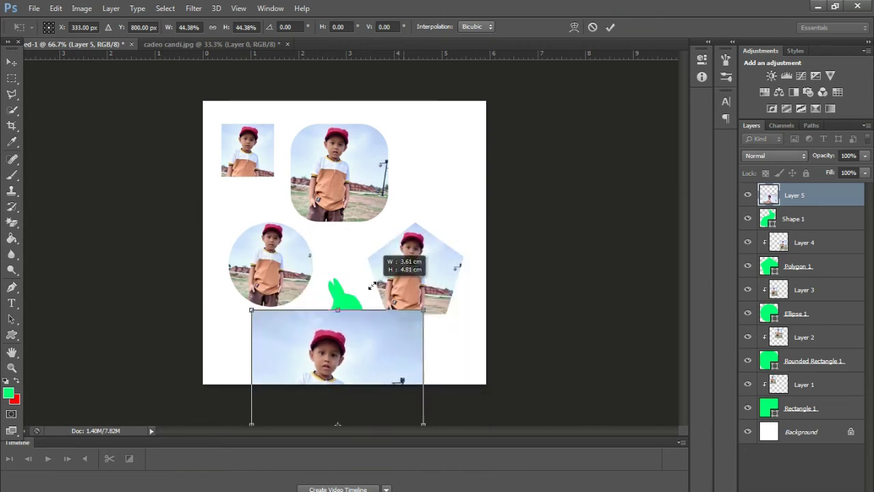
drag(375, 303, 399, 190)
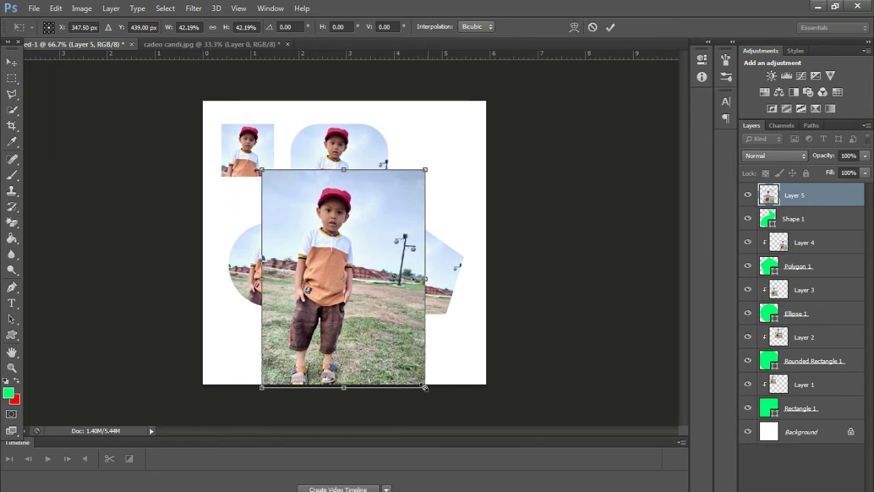
mouse_move(425, 387)
mouse_down()
mouse_move(334, 265)
mouse_move(328, 356)
mouse_up()
drag(357, 274, 365, 265)
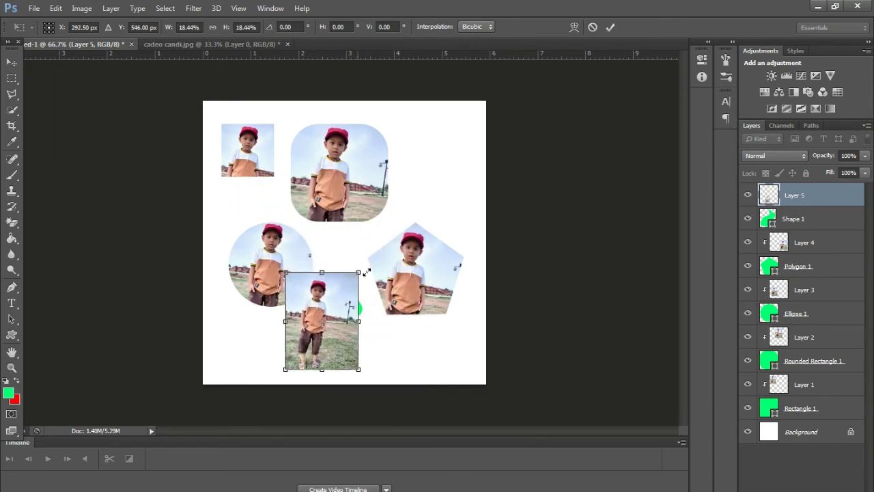
drag(346, 308, 345, 322)
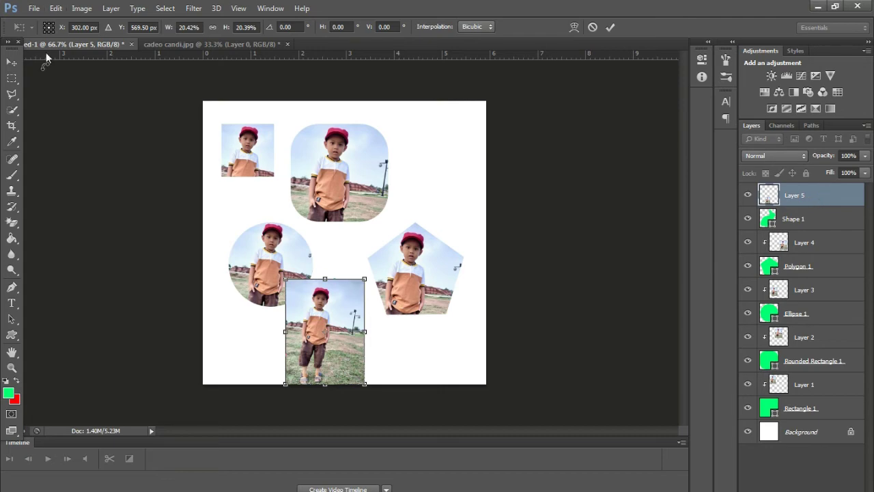
- Apply the resize, clip Layer 5 into the rabbit shape, and shift it within the rabbit
click(12, 78)
click(398, 203)
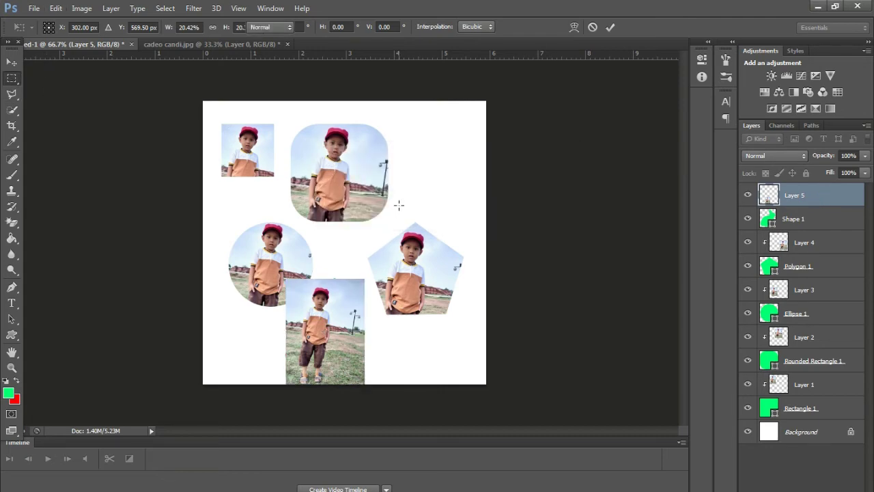
right_click(827, 203)
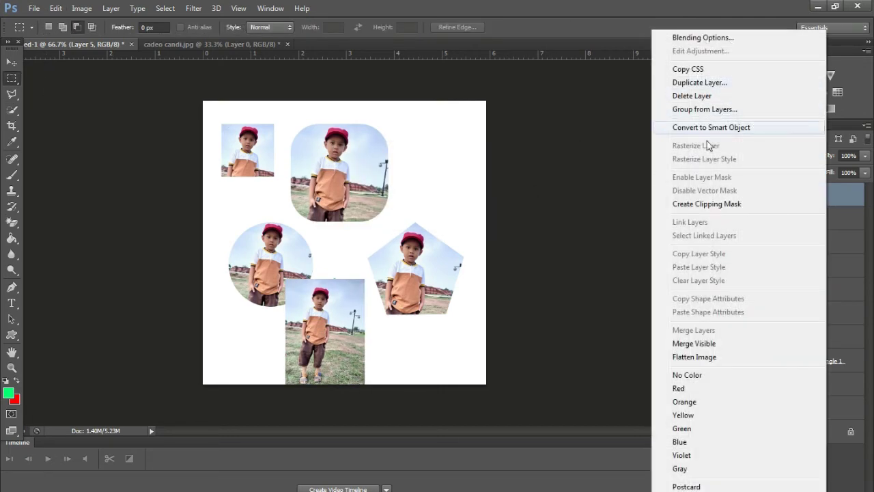
click(699, 204)
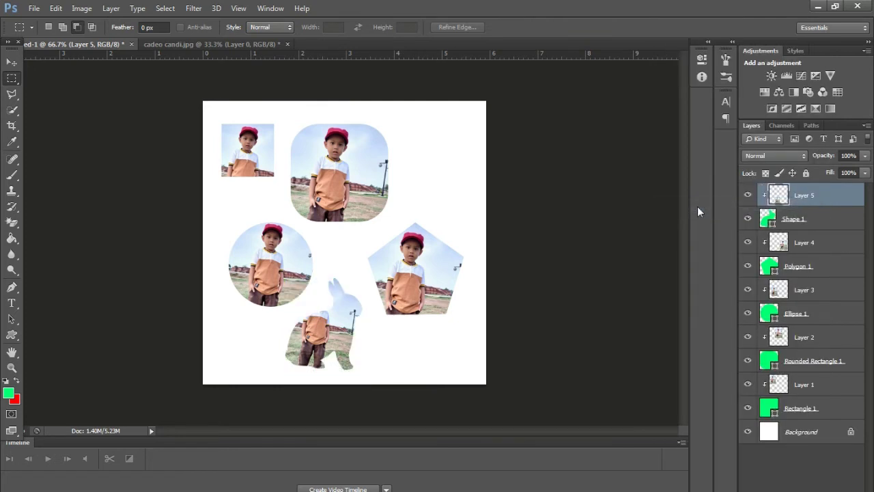
click(11, 61)
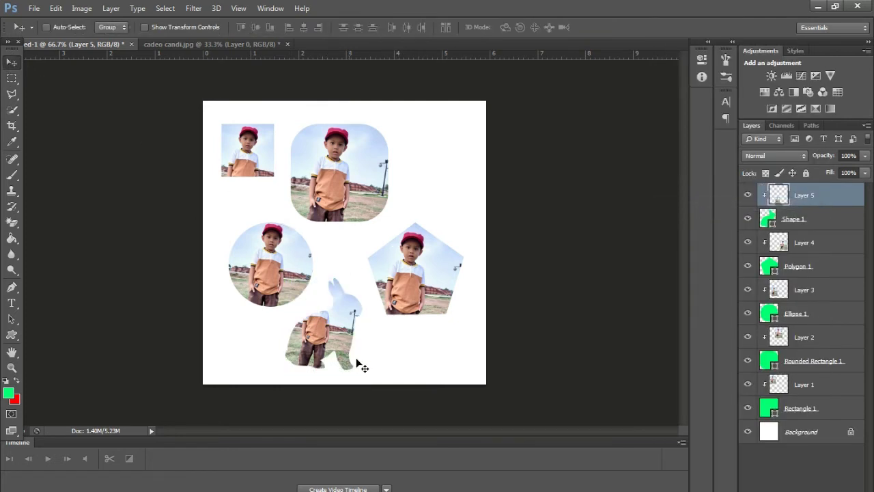
mouse_move(332, 342)
mouse_down()
mouse_move(347, 356)
mouse_move(353, 340)
mouse_up()
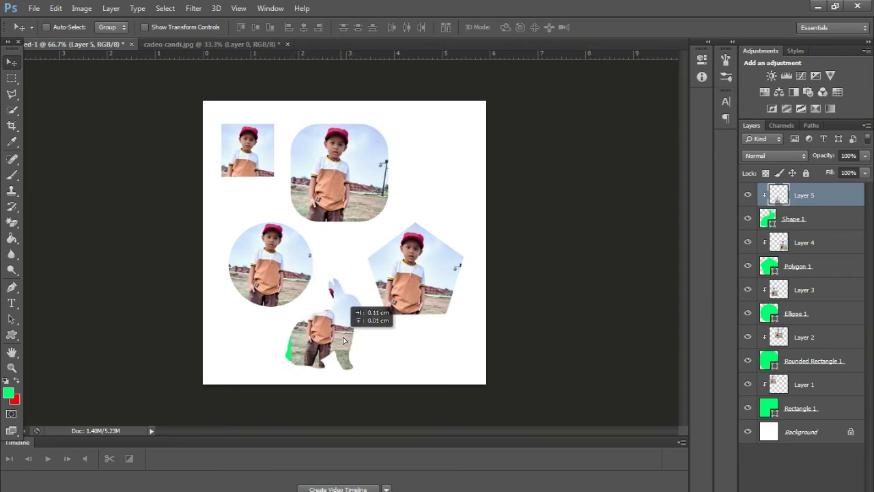
drag(353, 339, 348, 342)
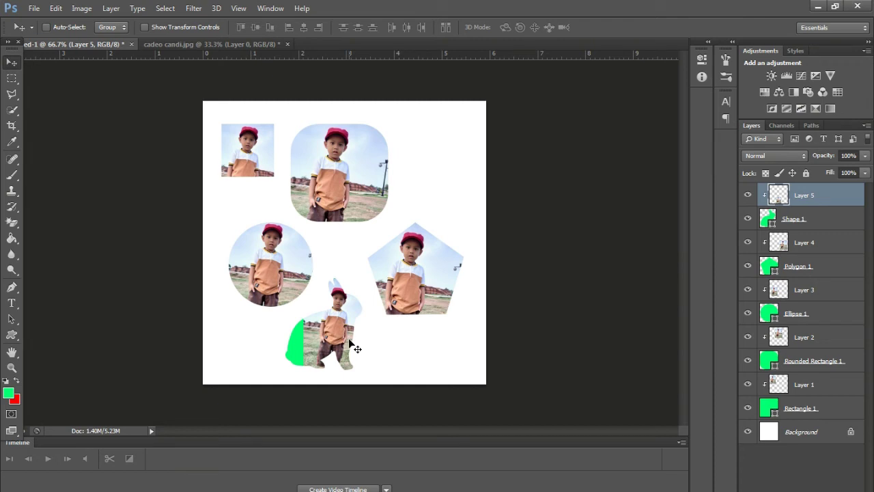
- Enlarge the rabbit photo to about 155% and centre the boy inside the rabbit
key(ctrl+t)
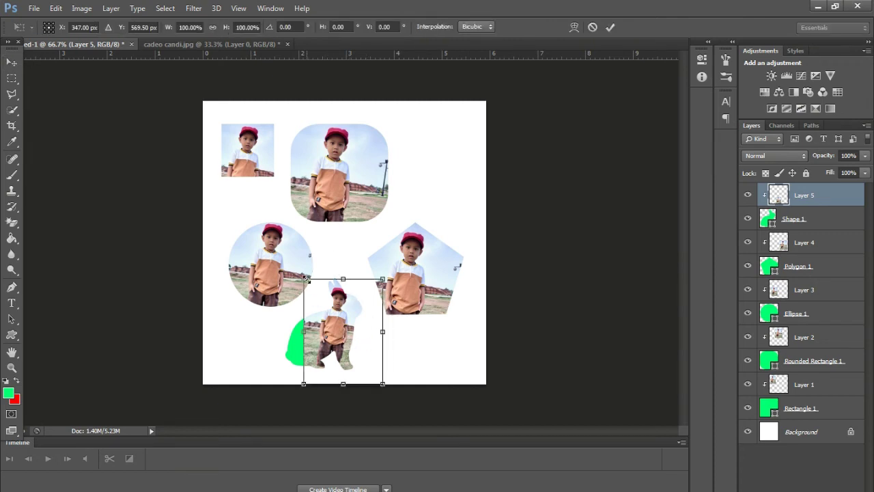
drag(303, 279, 284, 253)
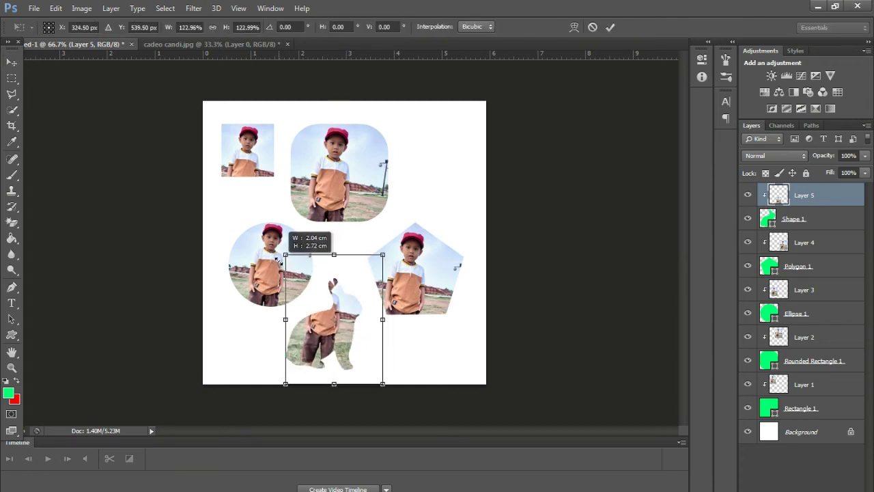
drag(327, 330, 326, 360)
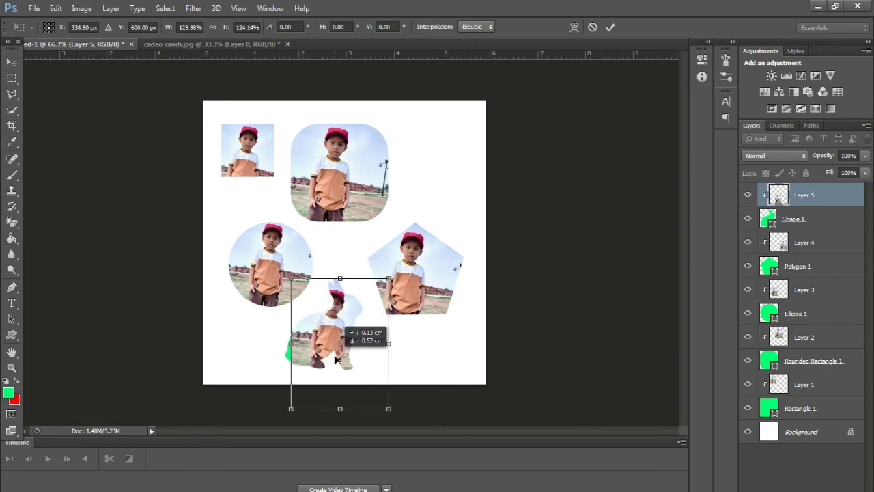
drag(326, 360, 334, 367)
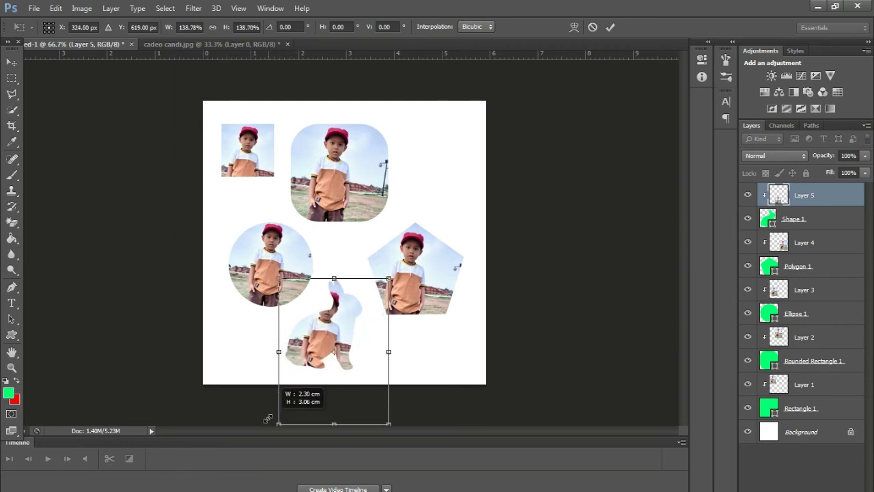
drag(290, 408, 275, 425)
drag(325, 340, 334, 335)
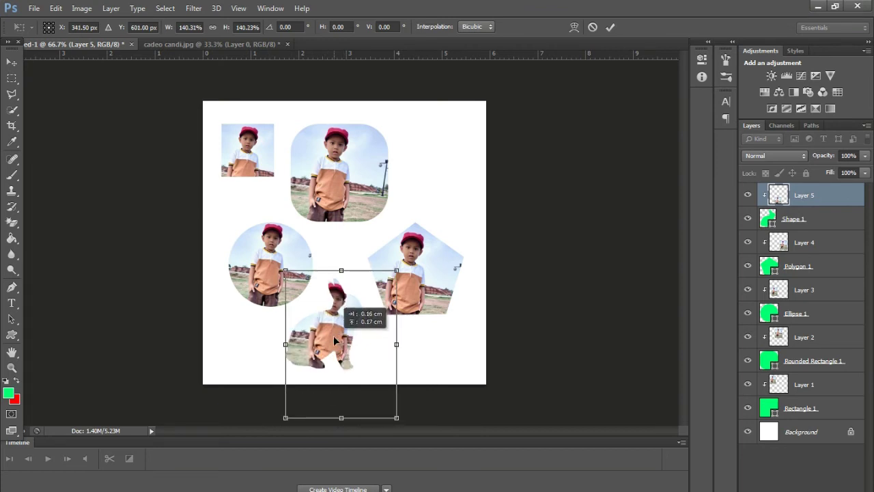
drag(286, 418, 274, 432)
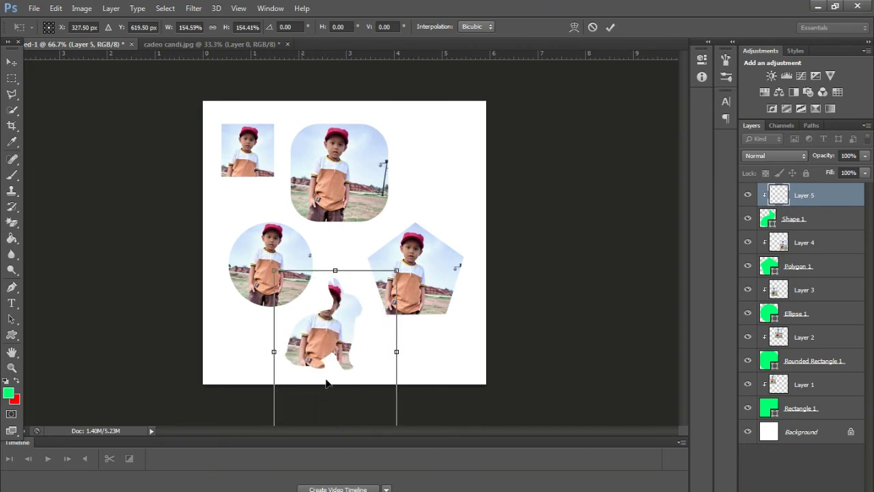
drag(325, 330, 335, 338)
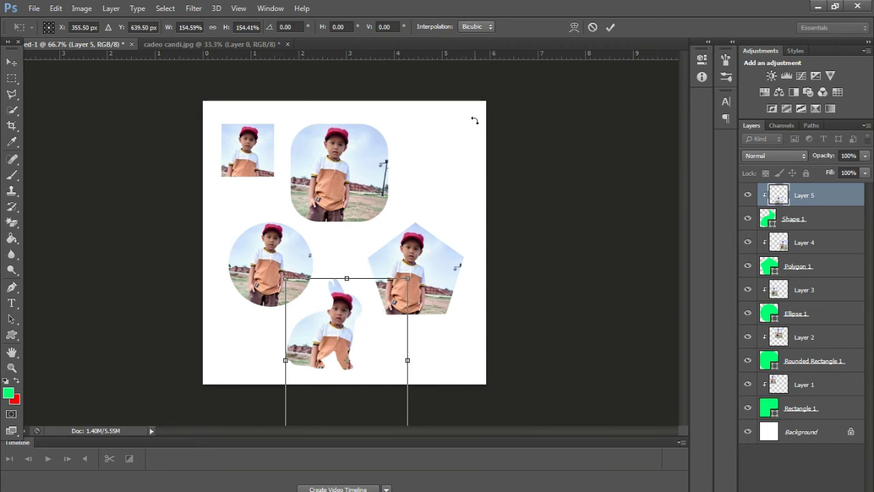
click(611, 27)
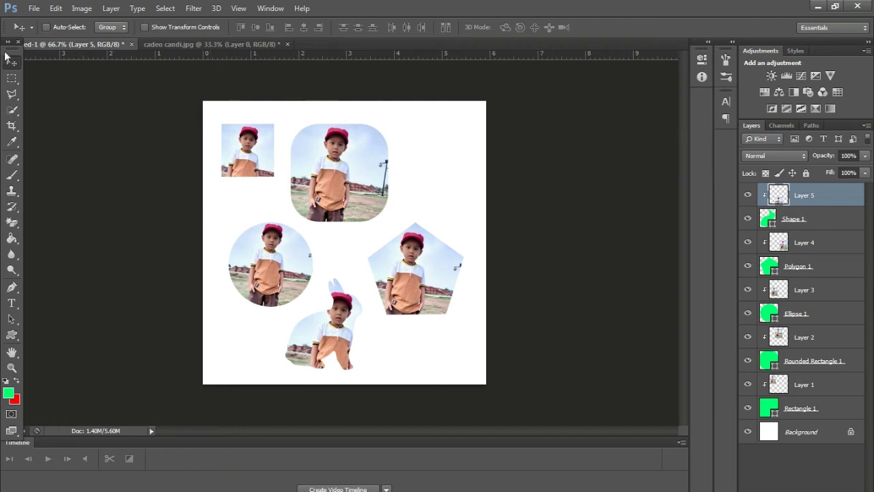
- Slide Layer 2's boy photo left in the rounded rectangle, then bring up the Open dialog
click(796, 361)
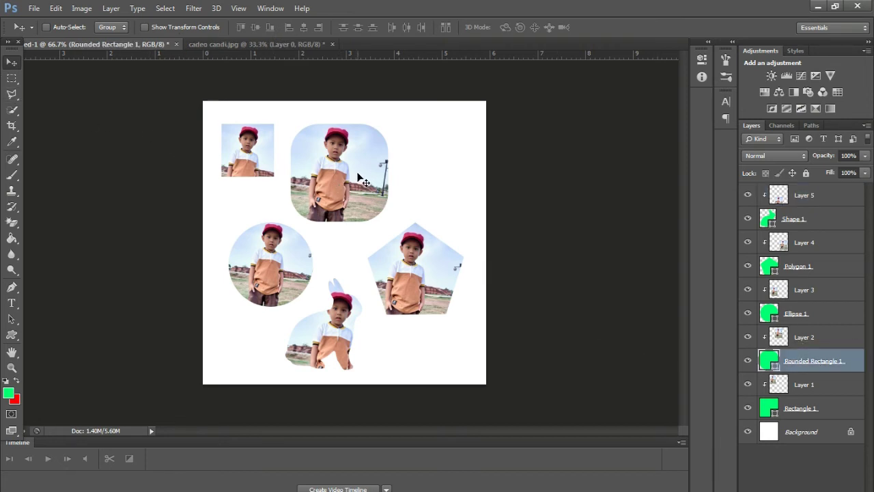
drag(358, 177, 353, 176)
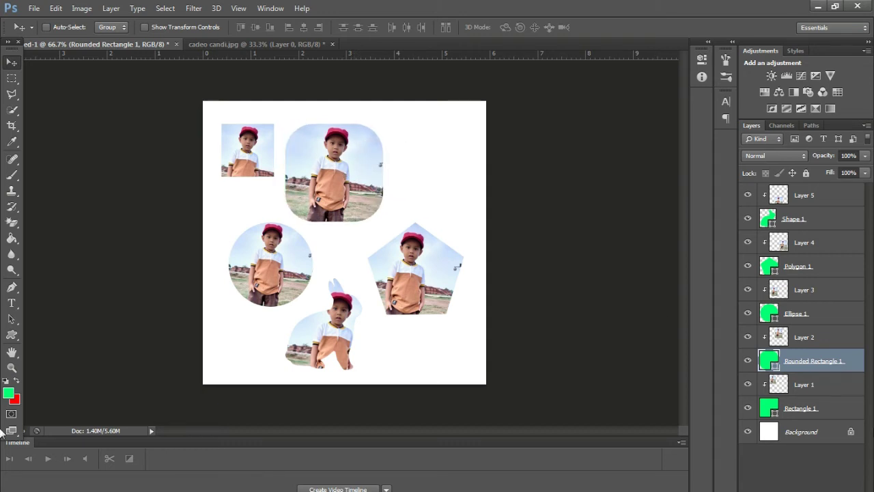
click(817, 394)
click(837, 342)
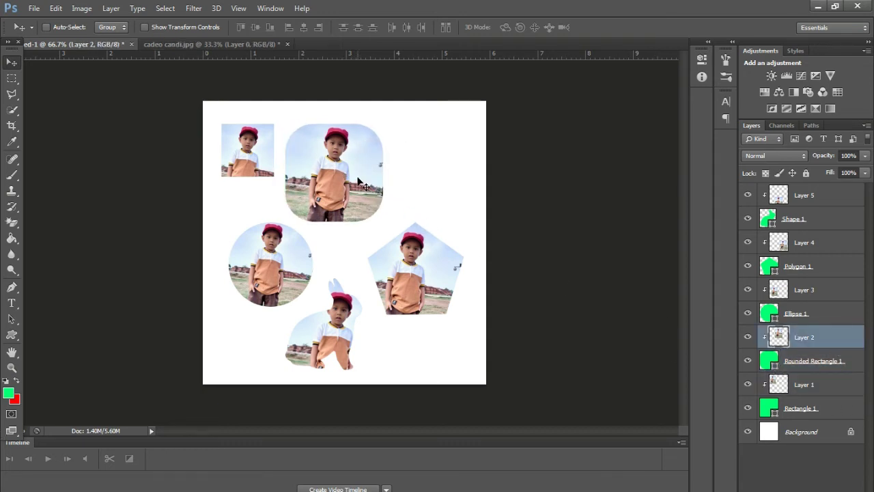
drag(358, 182, 330, 183)
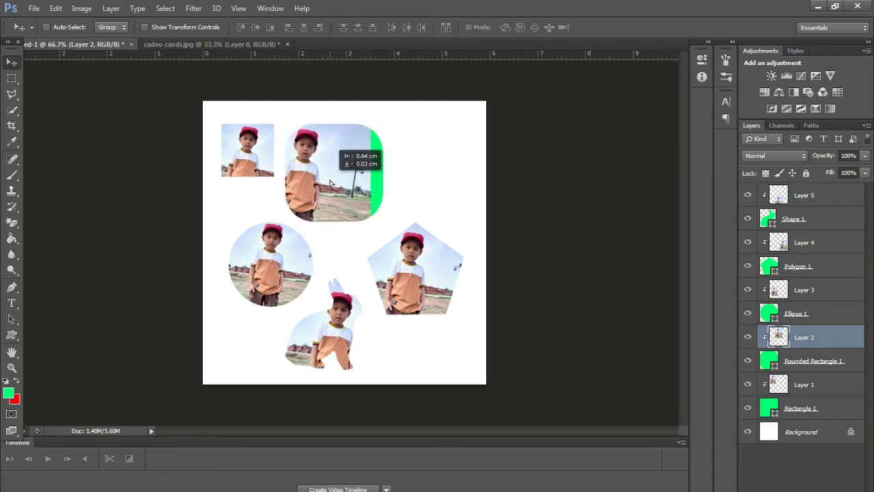
drag(329, 183, 324, 176)
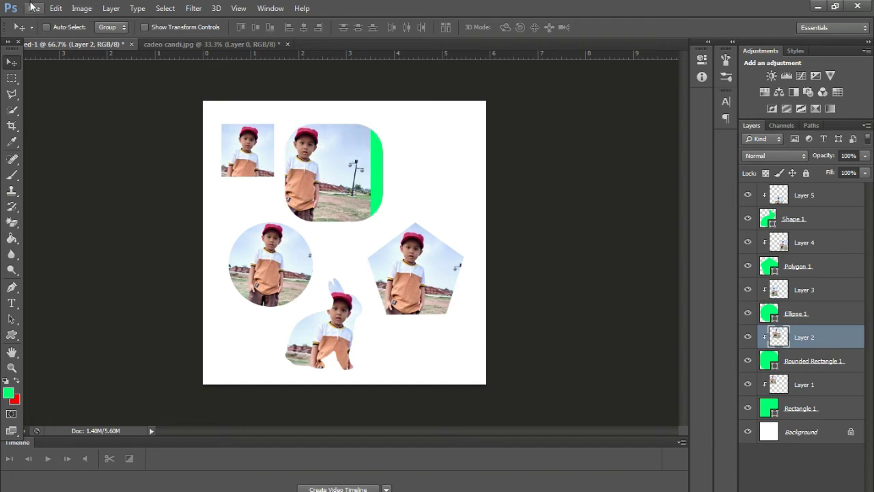
click(33, 8)
click(47, 33)
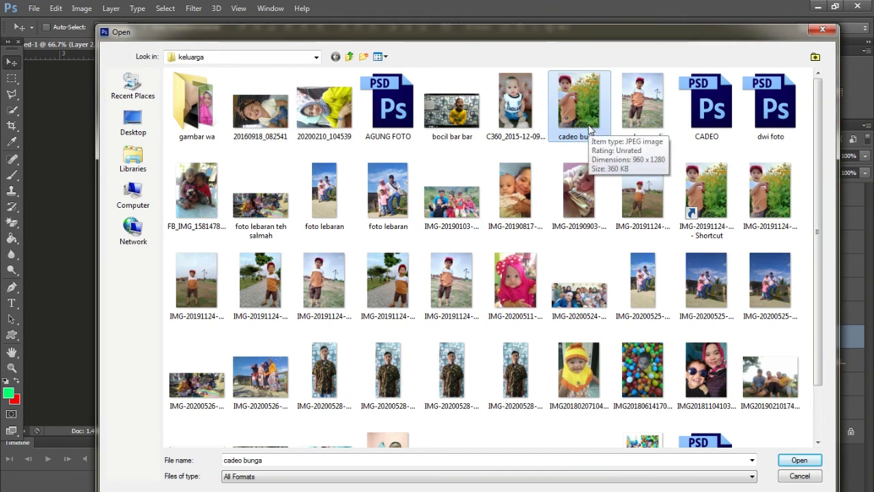
- Open cadeo bunga.jpg, unlock its background, and add it to the collage as Layer 6 above Layer 2
click(804, 461)
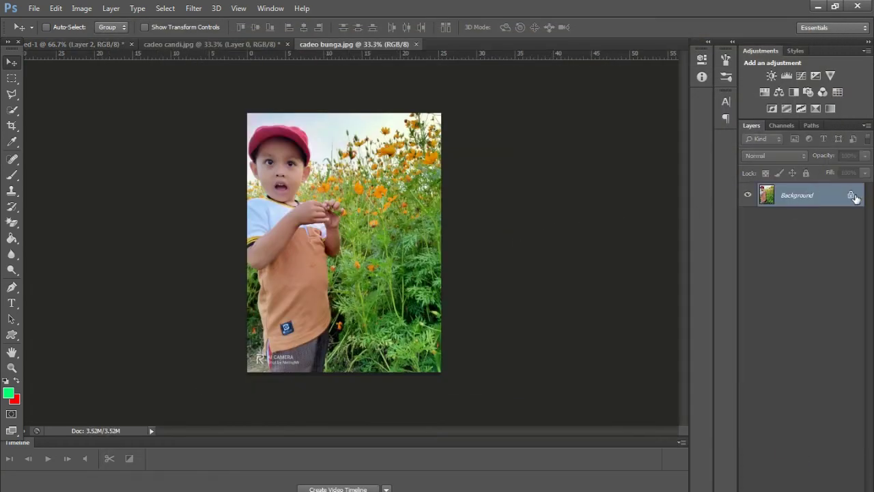
double_click(853, 196)
click(548, 170)
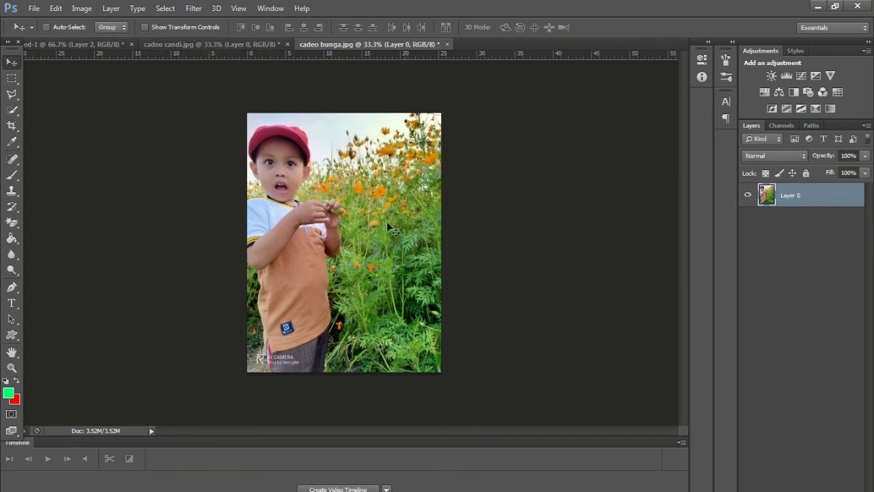
mouse_move(355, 229)
mouse_down()
mouse_move(172, 72)
mouse_move(372, 192)
mouse_move(433, 248)
mouse_up()
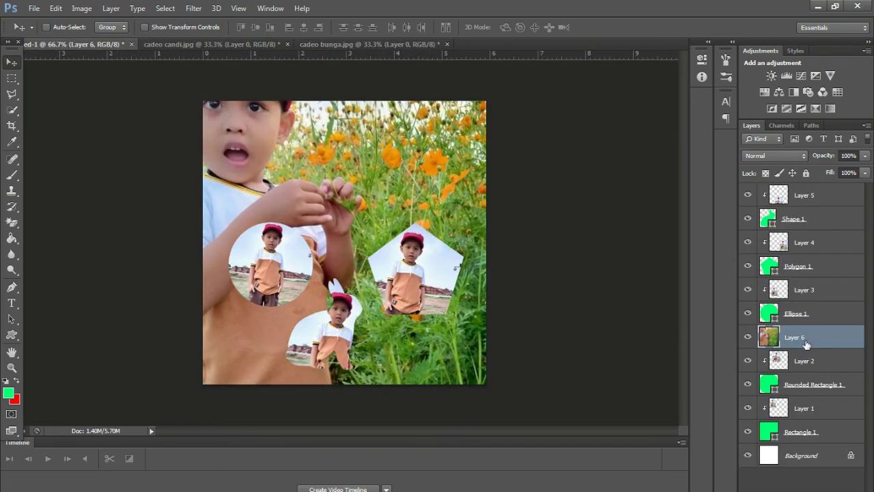
mouse_move(802, 336)
mouse_down()
mouse_move(804, 310)
mouse_move(810, 339)
mouse_up()
- Clip Layer 6's flower photo into the rounded rectangle and shift it within the shape
right_click(819, 337)
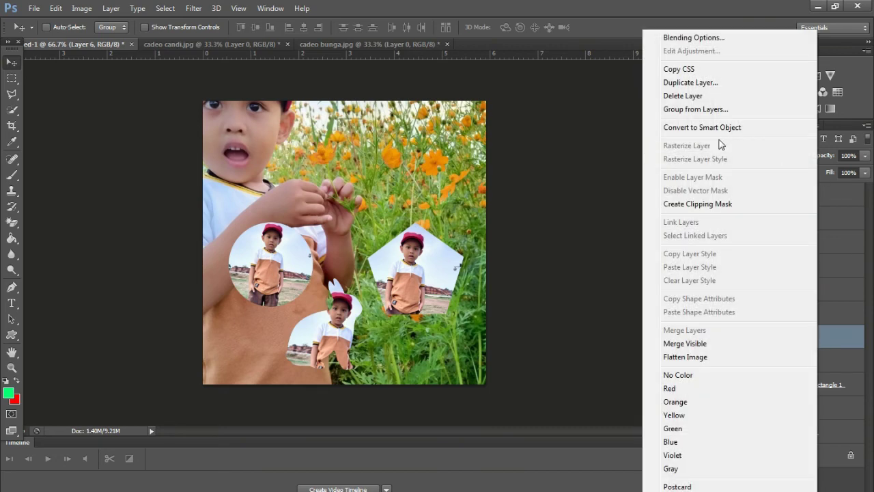
click(697, 203)
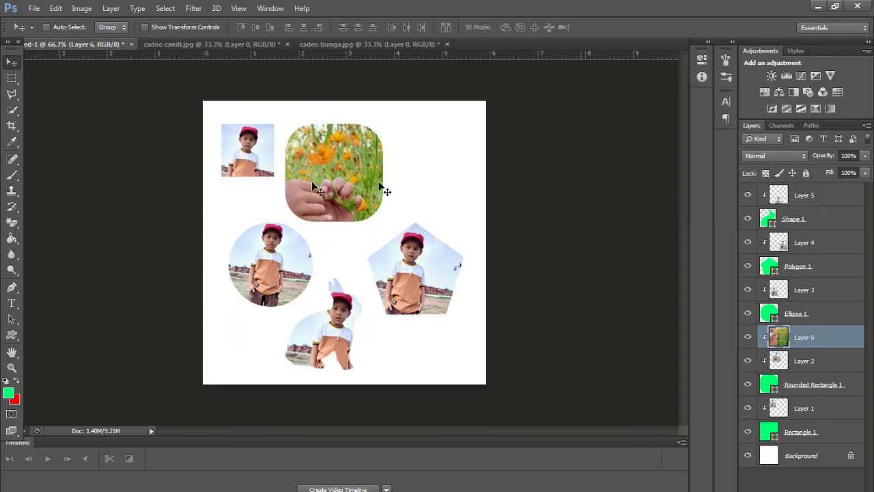
drag(333, 191, 368, 243)
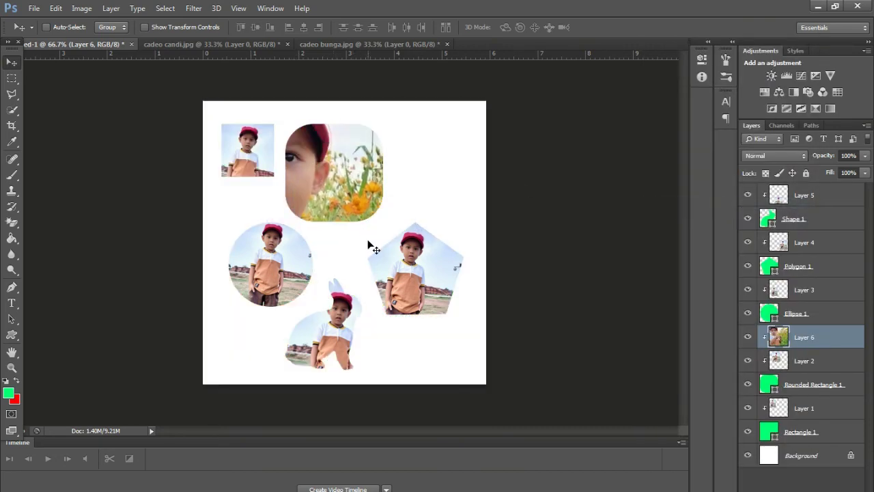
- Scale the flower photo to about 20% and place it in the rounded rectangle's right half
key(ctrl+t)
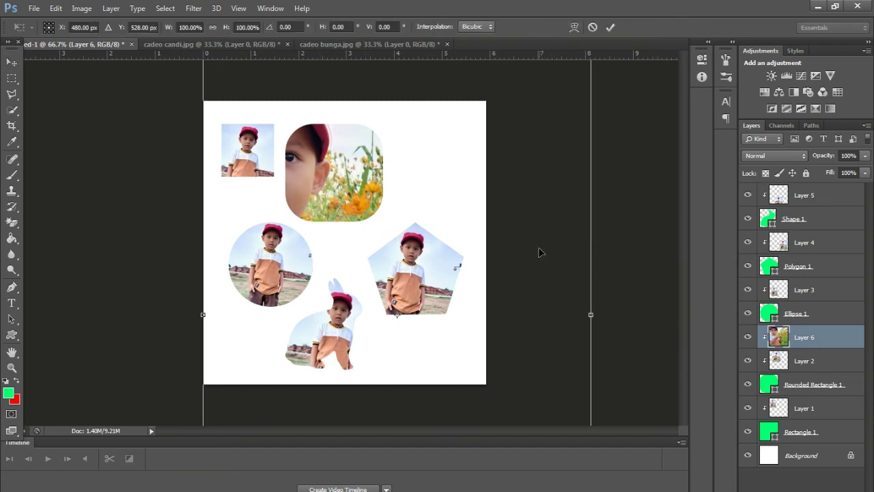
key(ctrl+minus)
key(ctrl+minus)
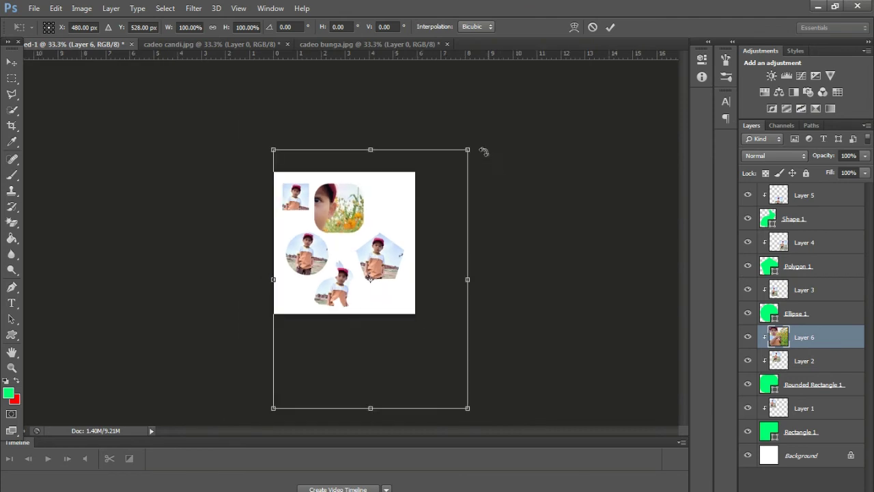
drag(467, 150, 417, 217)
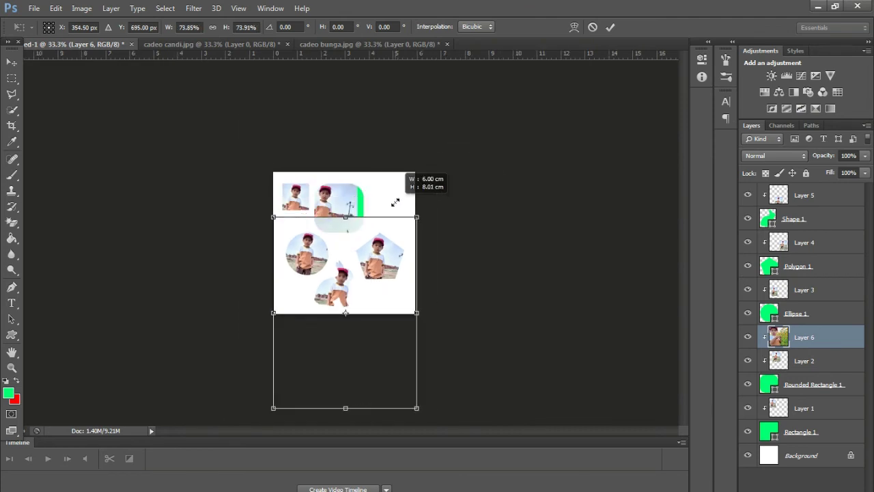
drag(274, 408, 358, 295)
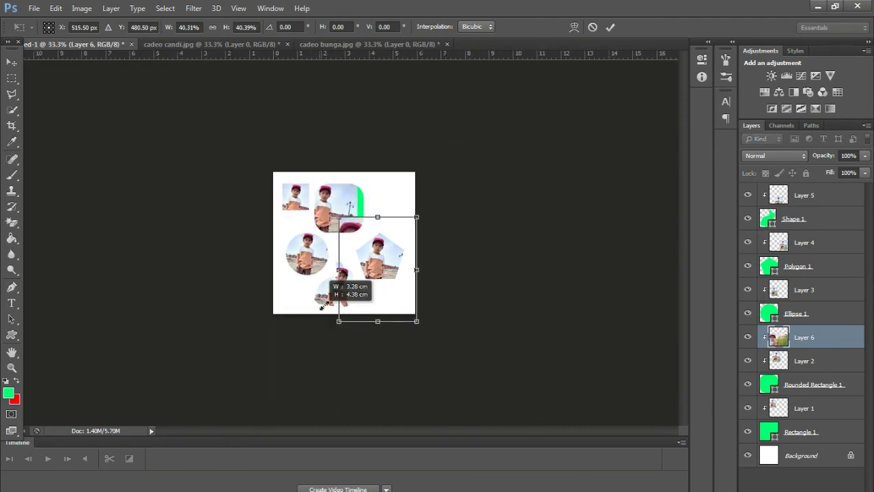
drag(408, 239, 388, 200)
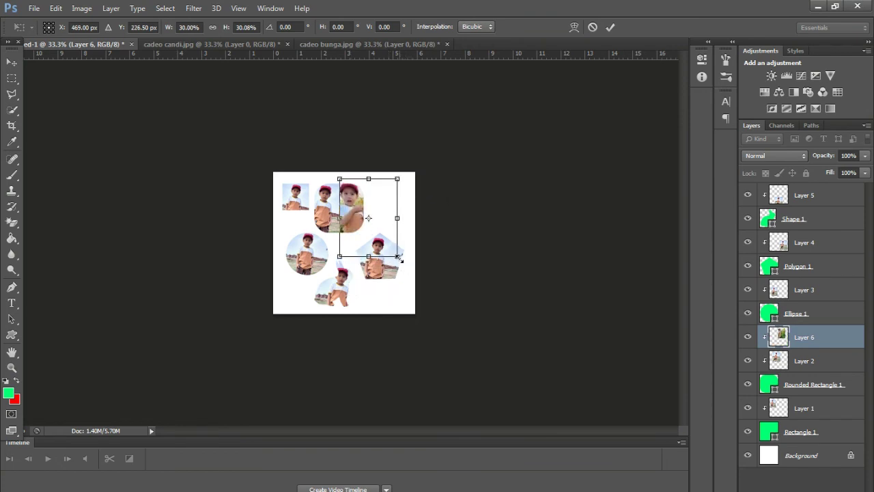
drag(396, 256, 381, 235)
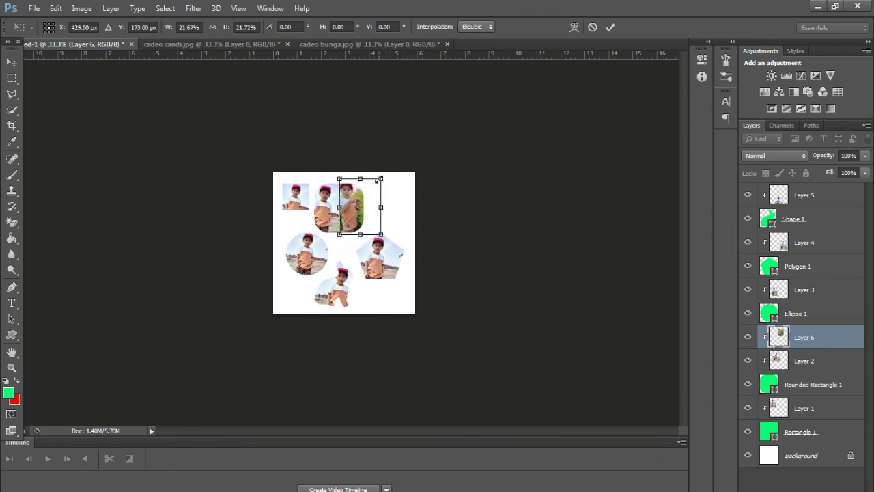
drag(376, 183, 376, 179)
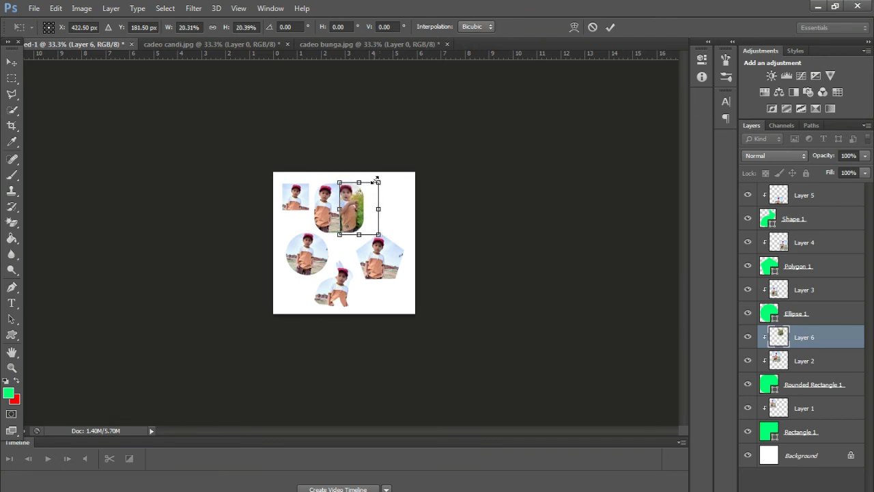
key(ctrl+plus)
key(ctrl+plus)
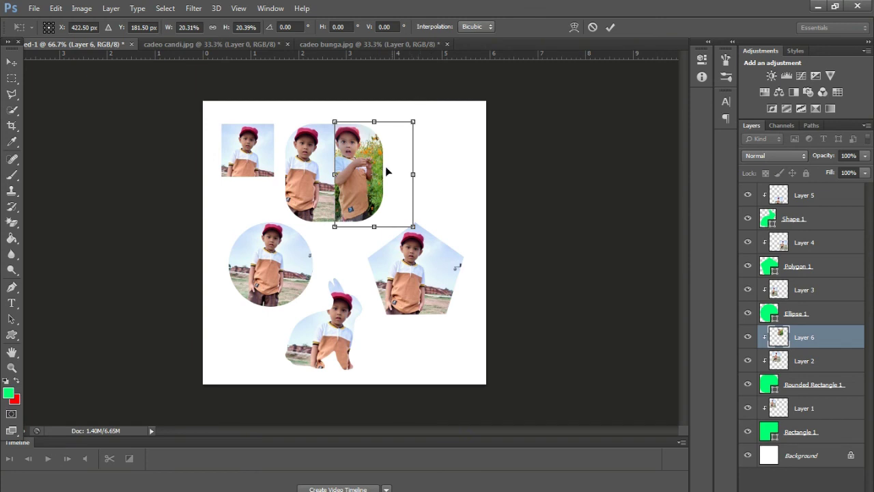
drag(365, 167, 361, 168)
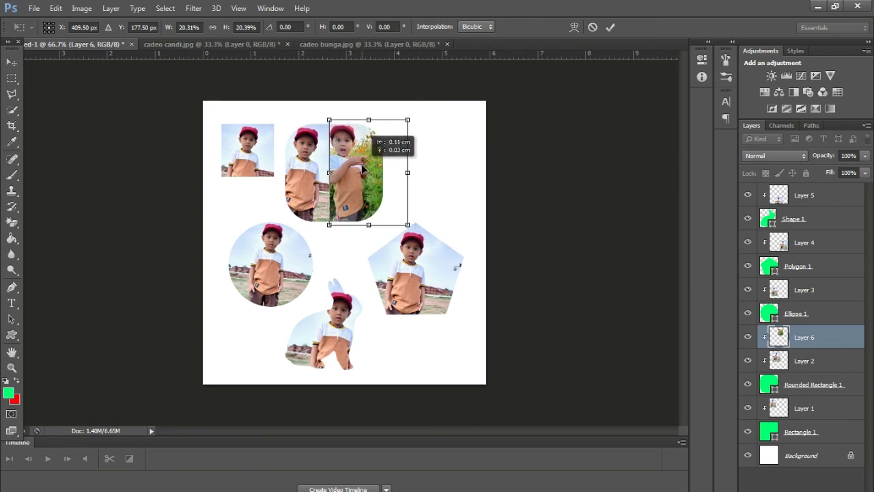
click(609, 27)
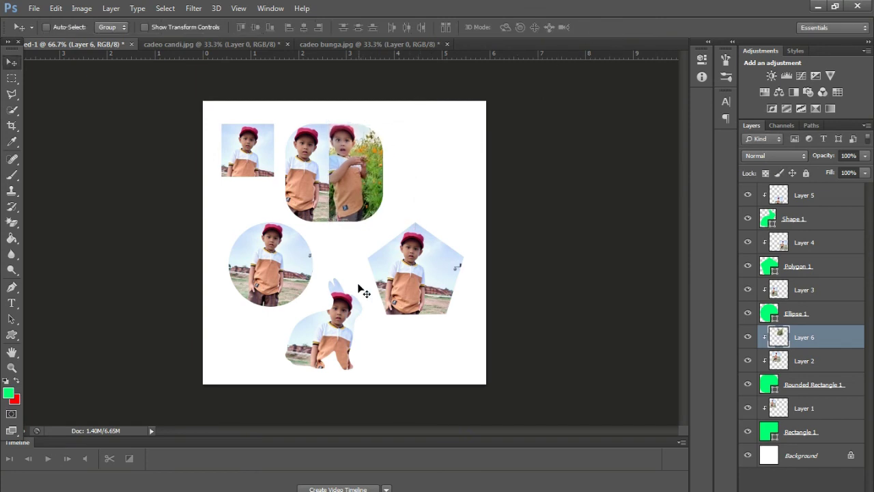
key(ctrl+plus)
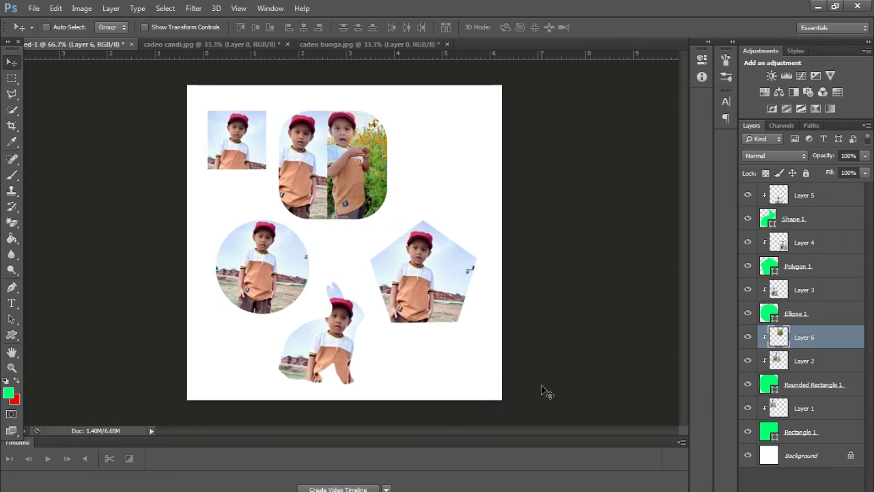
drag(683, 247, 680, 210)
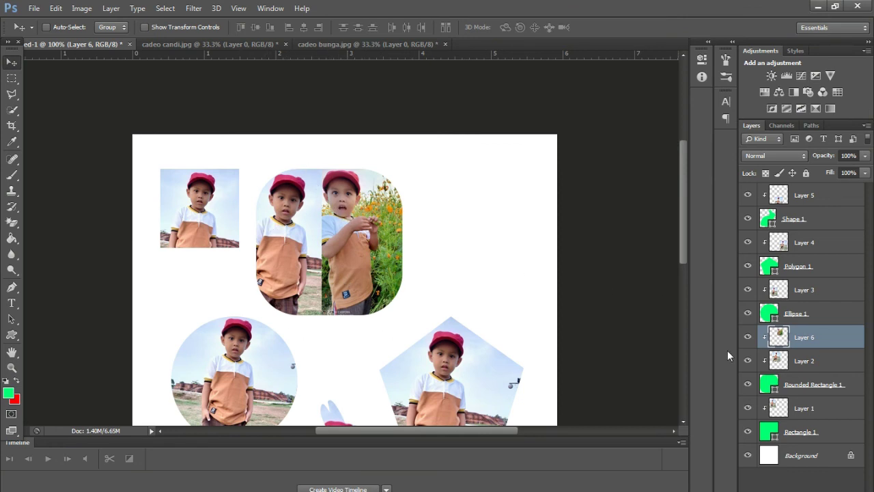
click(811, 437)
click(806, 389)
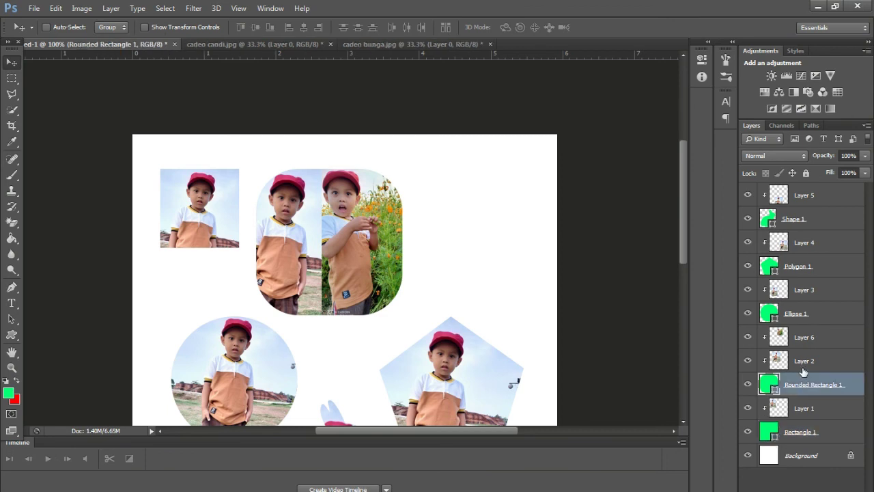
click(787, 316)
click(813, 270)
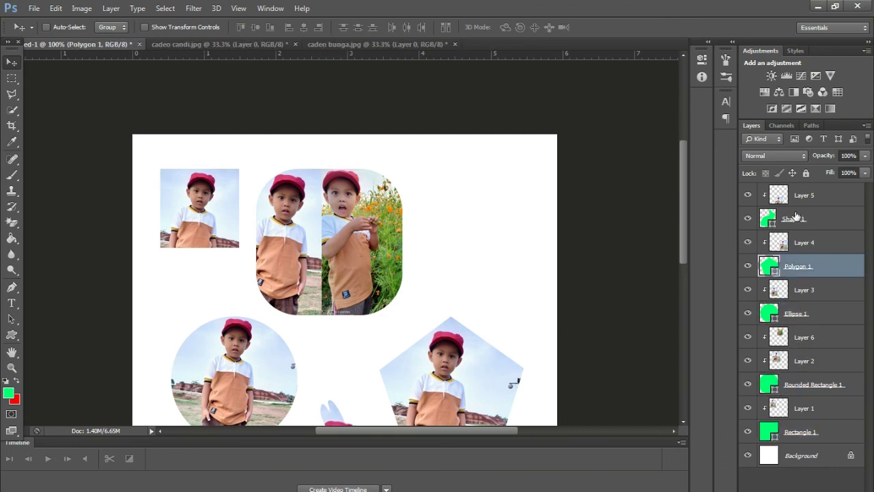
click(795, 217)
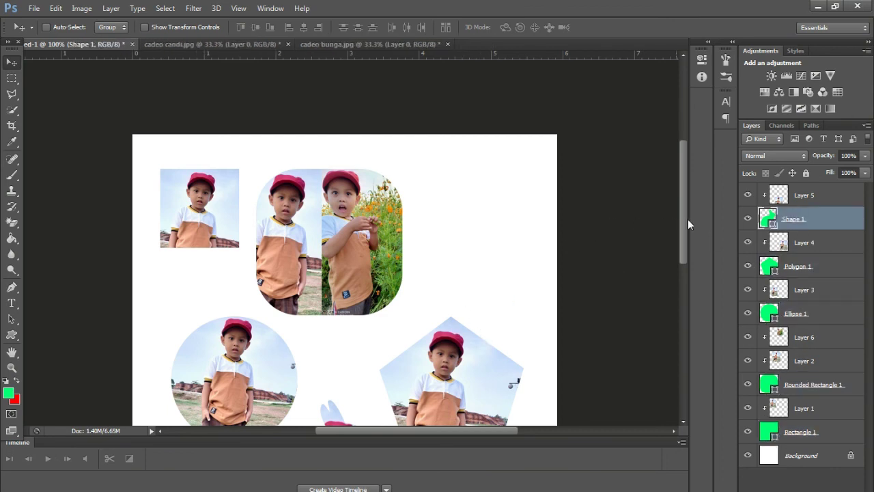
drag(682, 211, 683, 244)
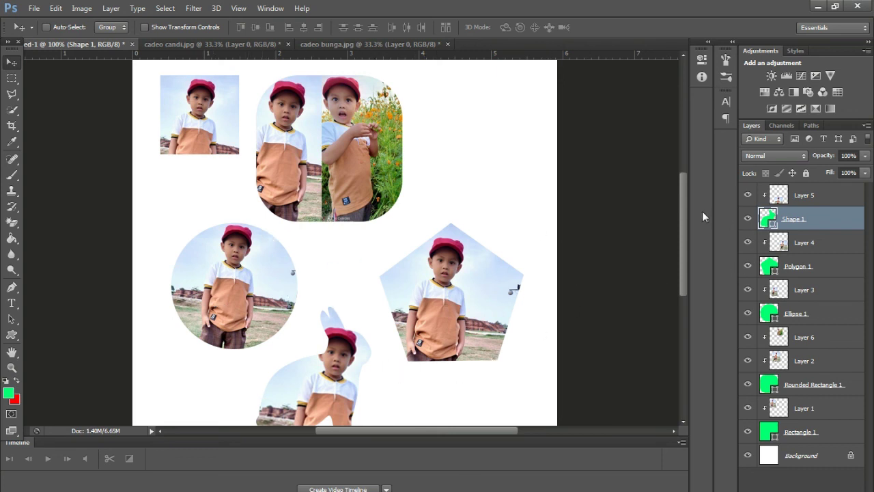
mouse_move(685, 215)
mouse_down()
mouse_move(690, 231)
mouse_move(686, 220)
mouse_up()
drag(685, 215, 682, 218)
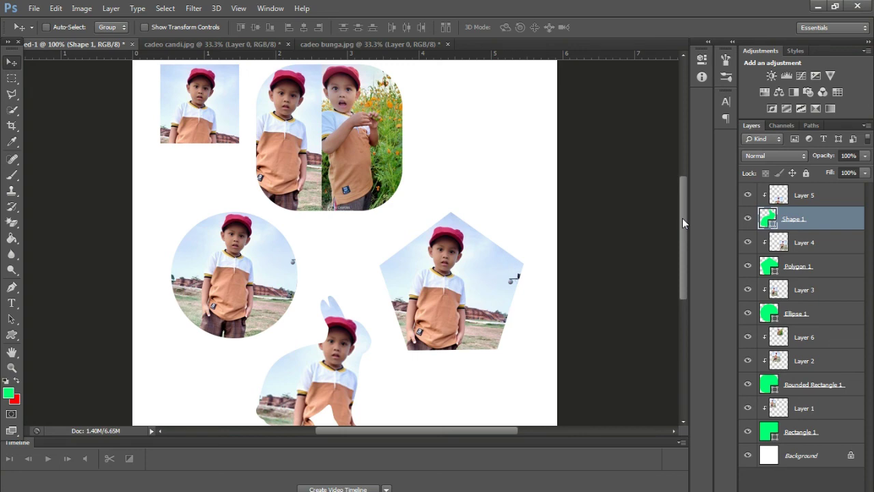
drag(682, 218, 662, 214)
scroll(662, 217, down, 2)
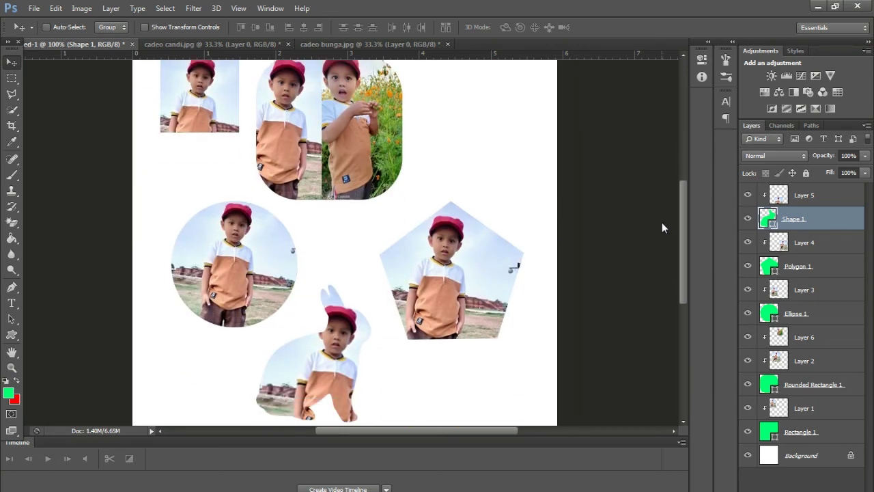